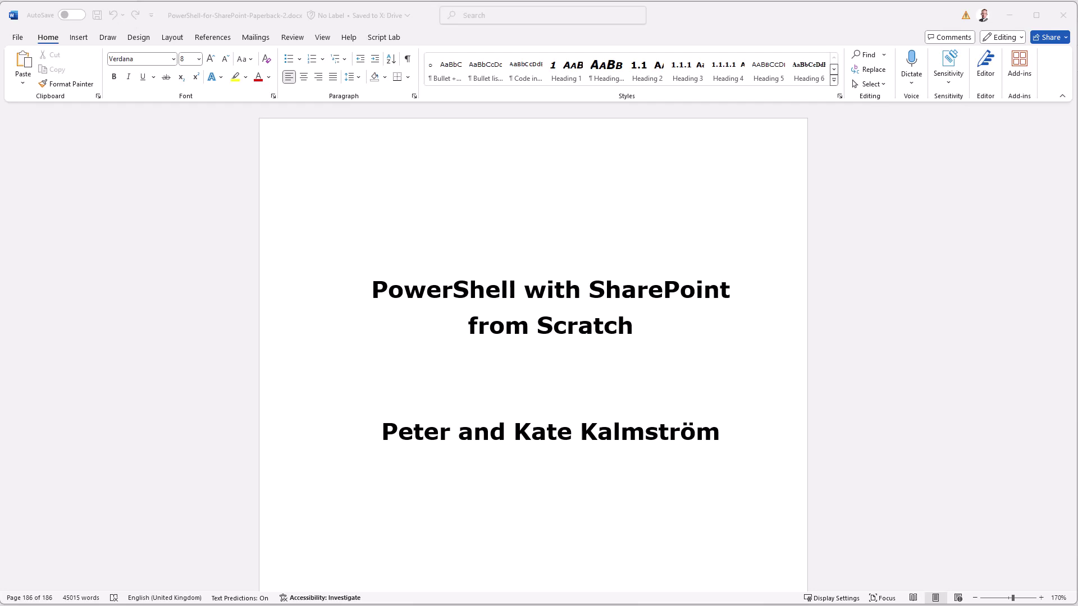
- Show the Navigation Pane with the headings outline collapsed to top-level chapters
{"action": "left_click", "coordinate": [742, 260]}
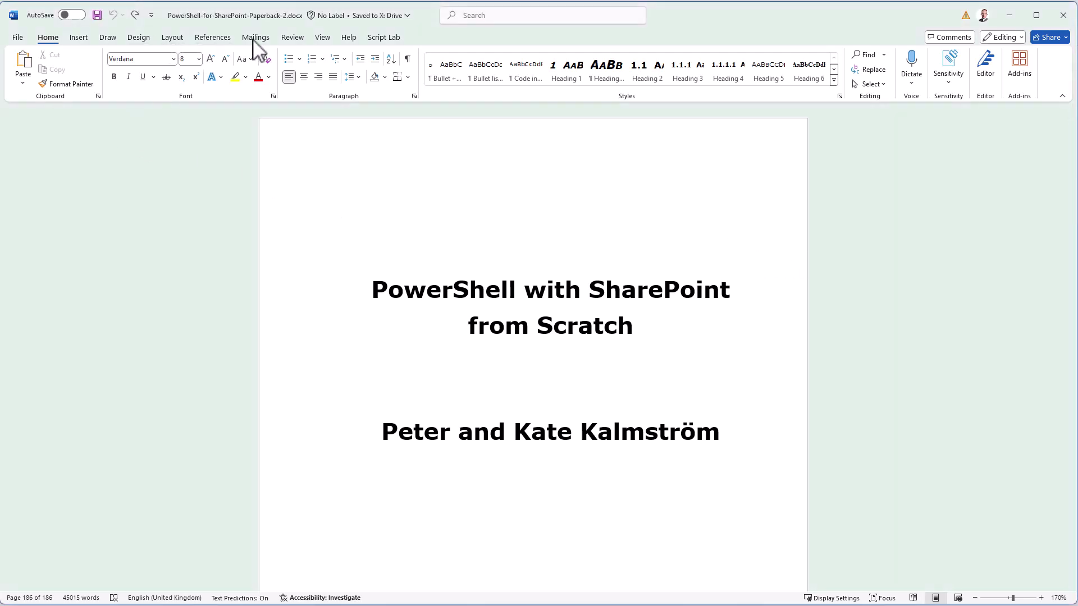
{"action": "left_click", "coordinate": [320, 37]}
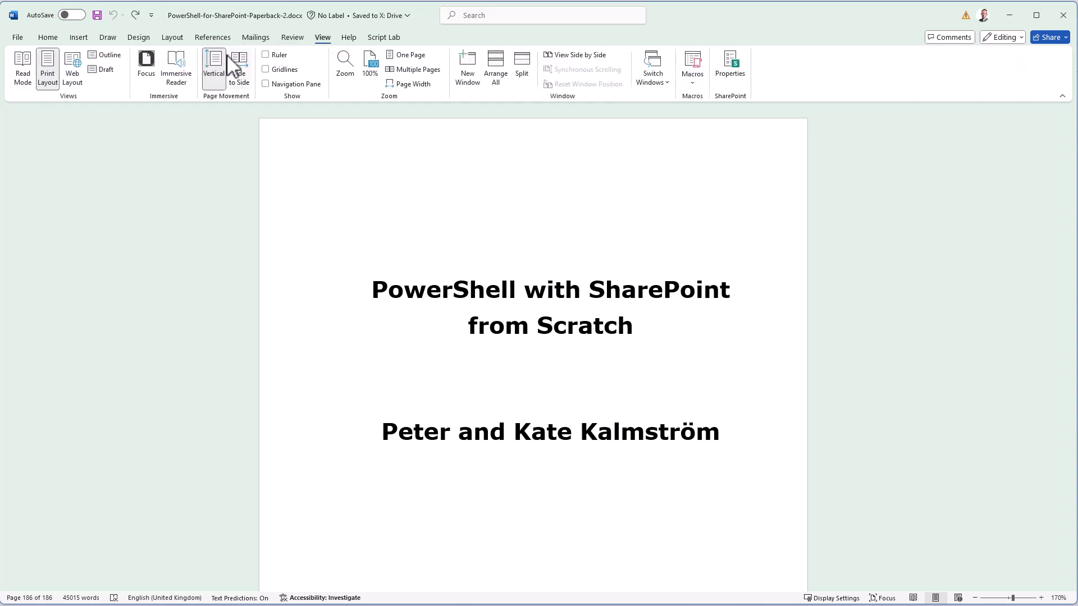
{"action": "left_click", "coordinate": [276, 84]}
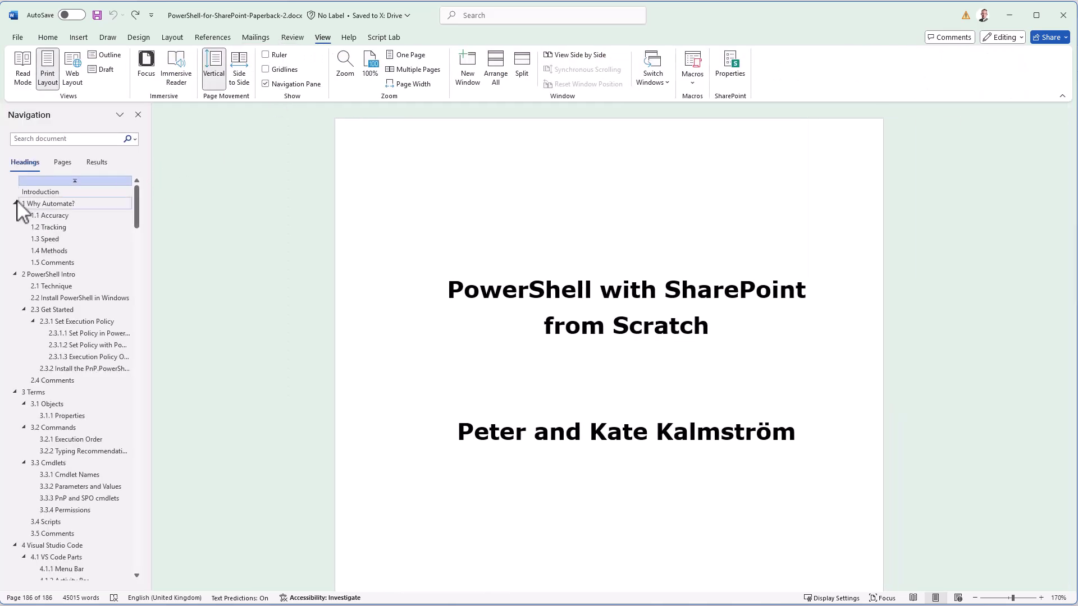
{"action": "right_click", "coordinate": [60, 191]}
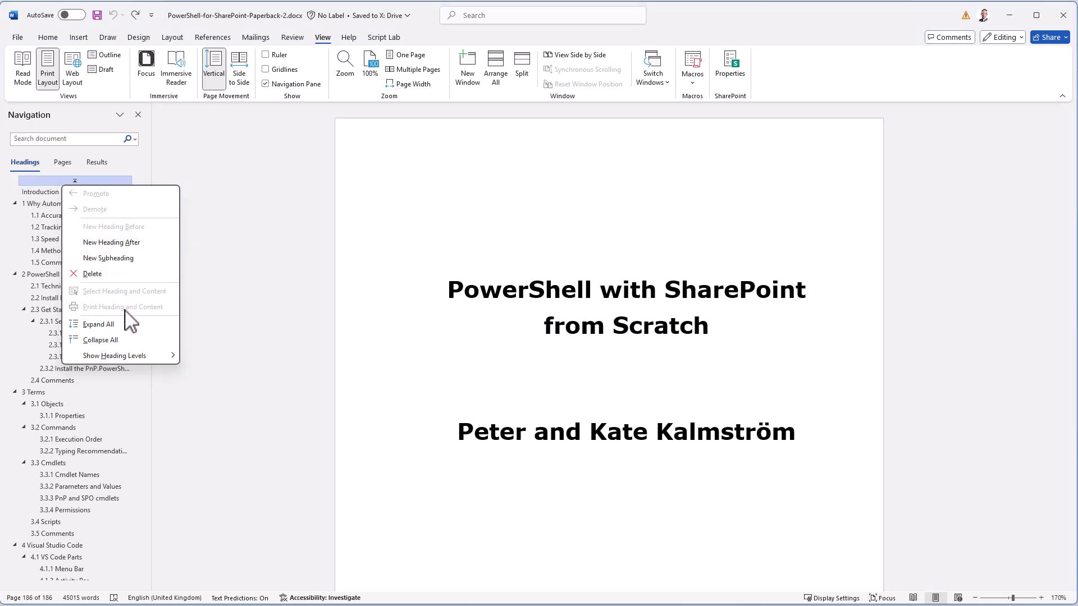
{"action": "left_click", "coordinate": [126, 340]}
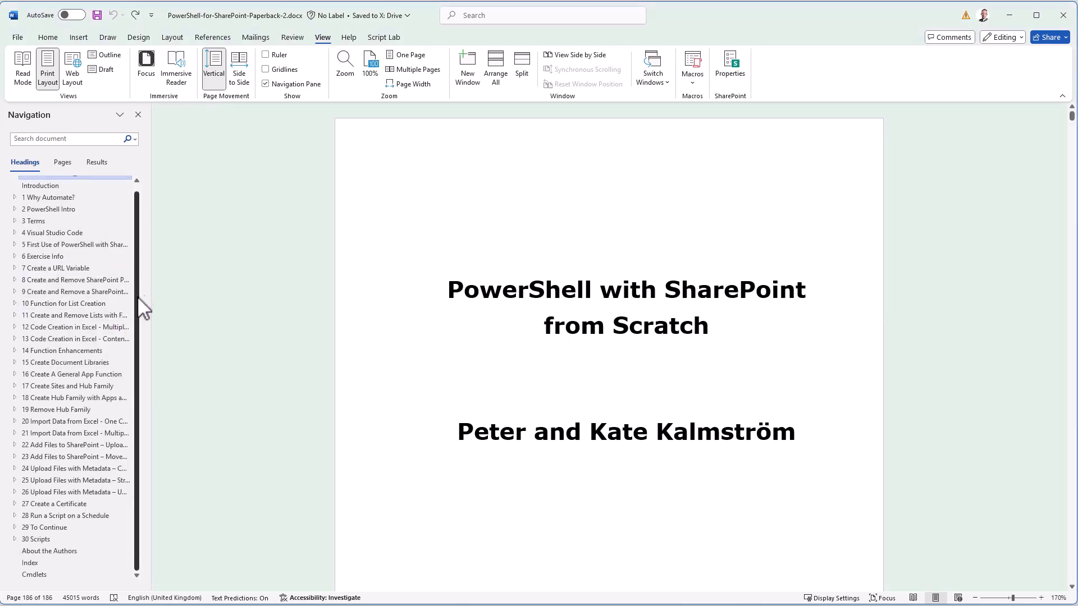
- Jump to the Cmdlets section and place the cursor on the empty line after its list on page 186
{"action": "left_click", "coordinate": [31, 563]}
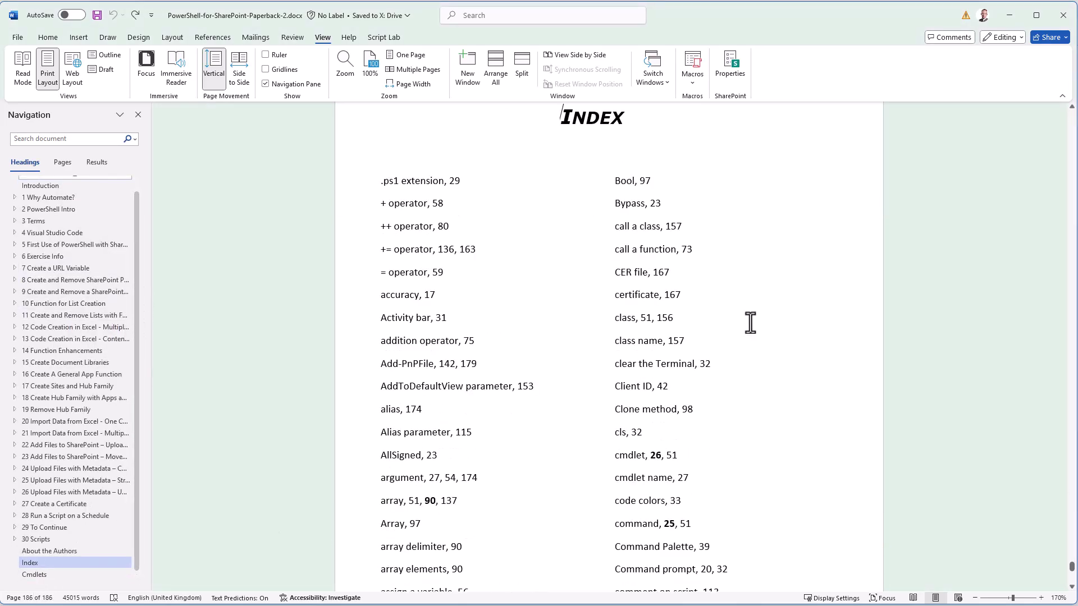
{"action": "scroll", "coordinate": [673, 320], "scroll_direction": "down", "scroll_amount": 12}
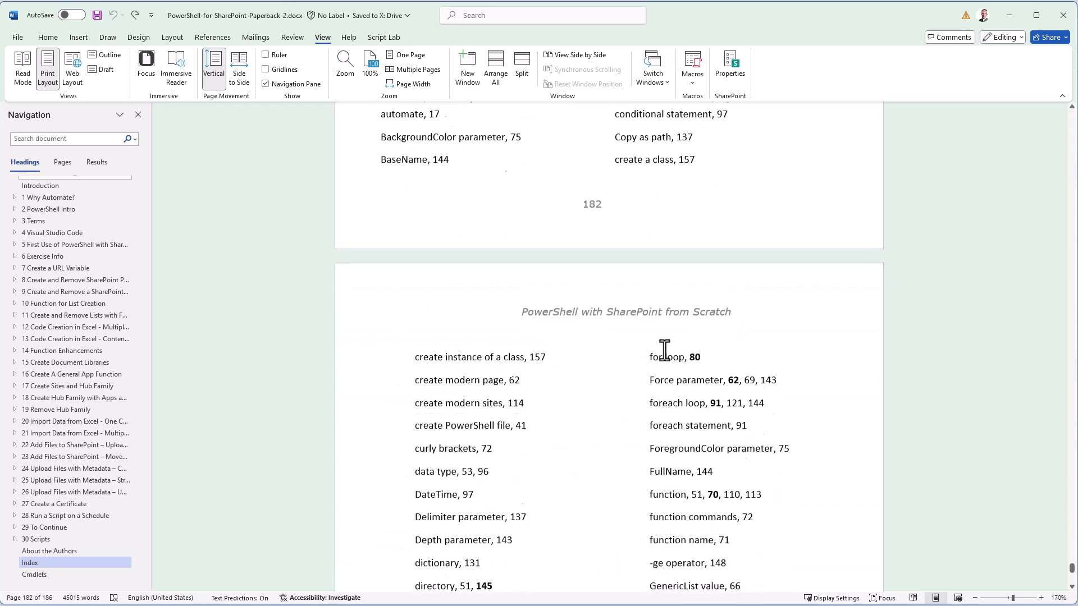
{"action": "scroll", "coordinate": [645, 375], "scroll_direction": "down", "scroll_amount": 10}
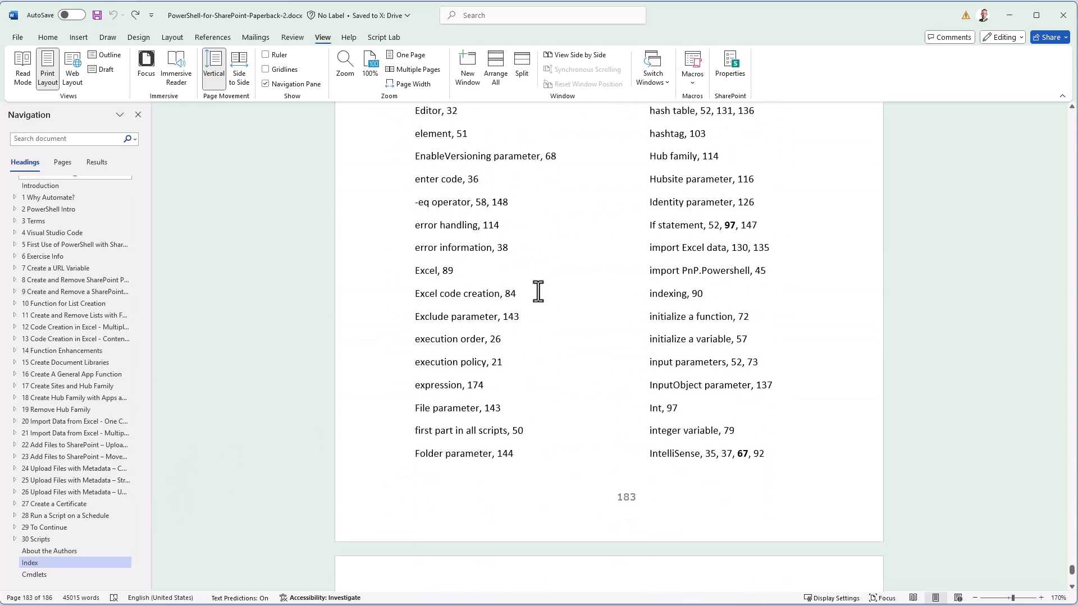
{"action": "scroll", "coordinate": [539, 291], "scroll_direction": "down", "scroll_amount": 5}
{"action": "left_click", "coordinate": [34, 574]}
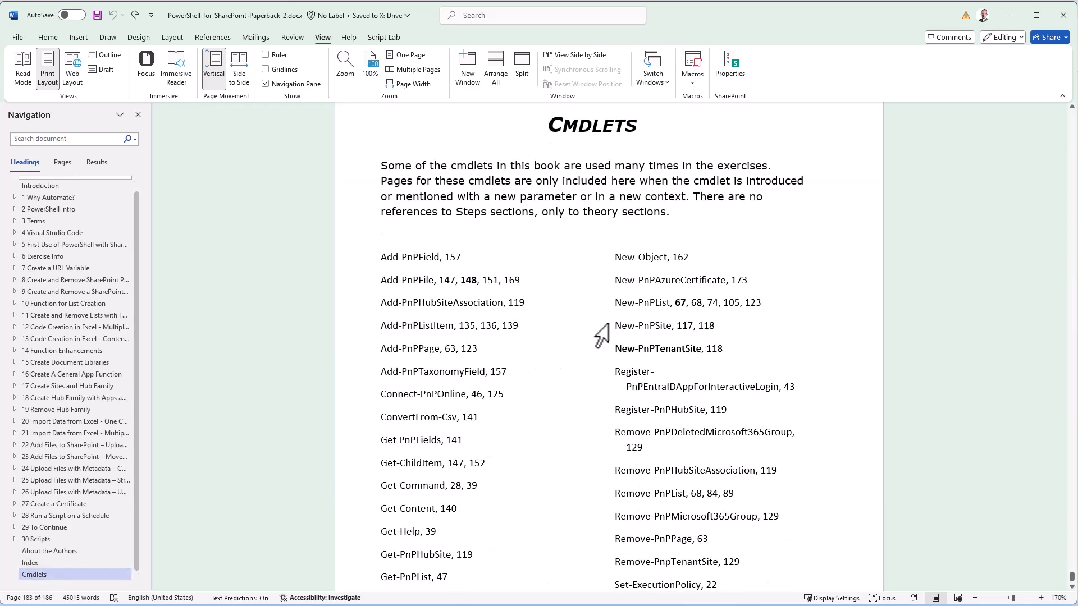
{"action": "scroll", "coordinate": [615, 315], "scroll_direction": "down", "scroll_amount": 3}
{"action": "scroll", "coordinate": [614, 314], "scroll_direction": "up", "scroll_amount": 5}
{"action": "scroll", "coordinate": [590, 309], "scroll_direction": "down", "scroll_amount": 2}
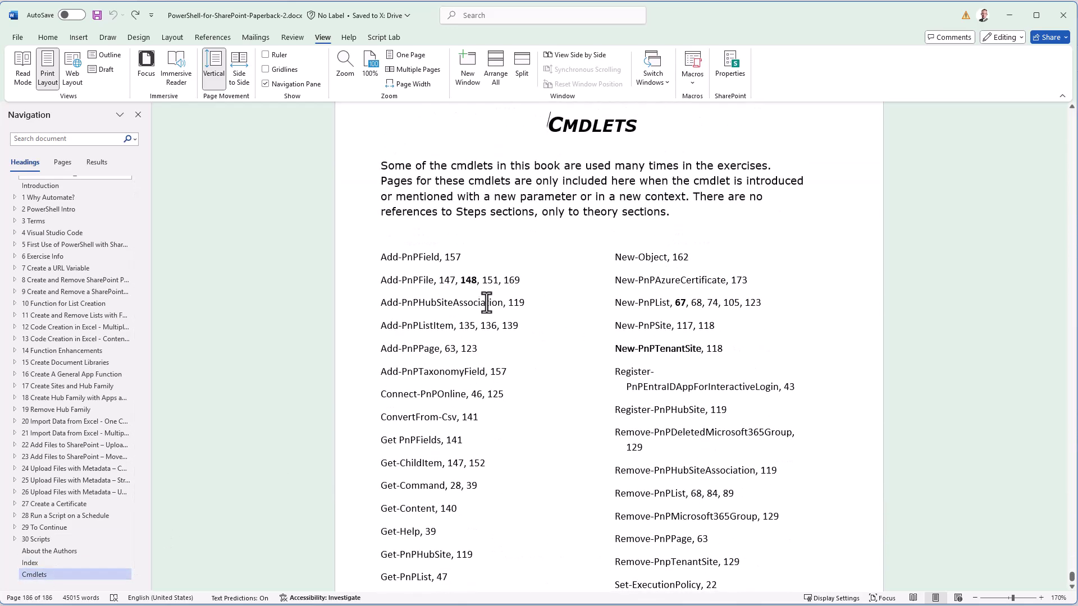
{"action": "scroll", "coordinate": [559, 312], "scroll_direction": "down", "scroll_amount": 5}
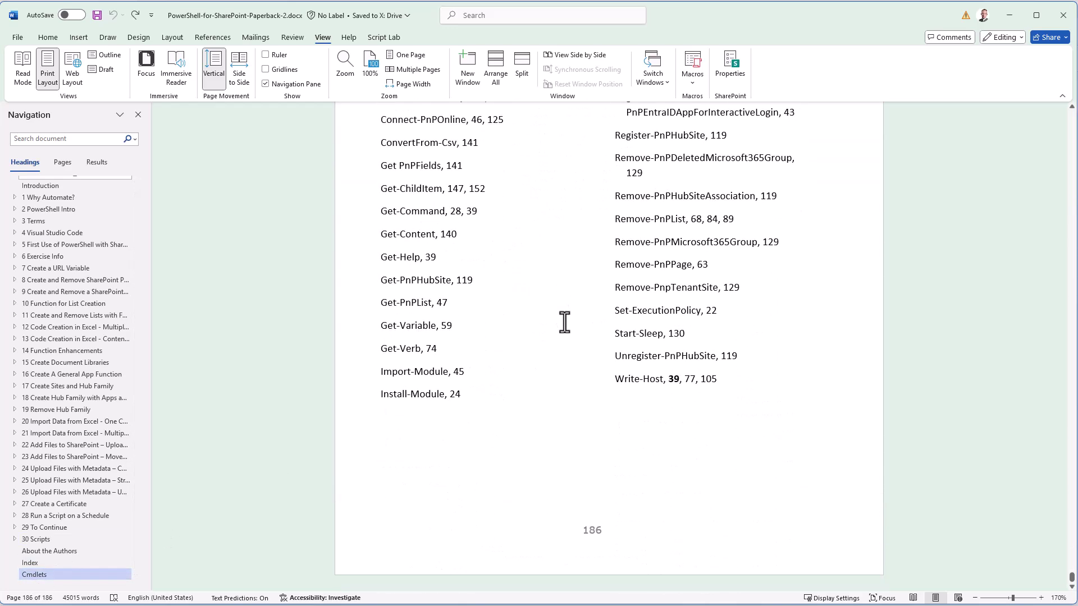
{"action": "left_click", "coordinate": [477, 395], "text": "shift"}
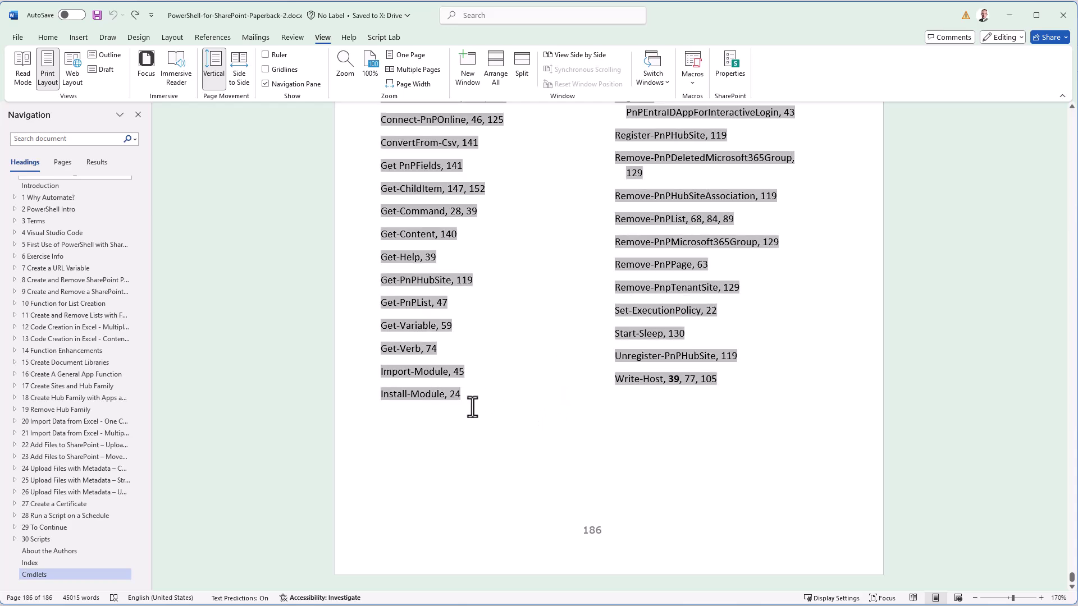
{"action": "left_click", "coordinate": [454, 426]}
{"action": "scroll", "coordinate": [493, 380], "scroll_direction": "up", "scroll_amount": 7}
{"action": "scroll", "coordinate": [493, 379], "scroll_direction": "down", "scroll_amount": 6}
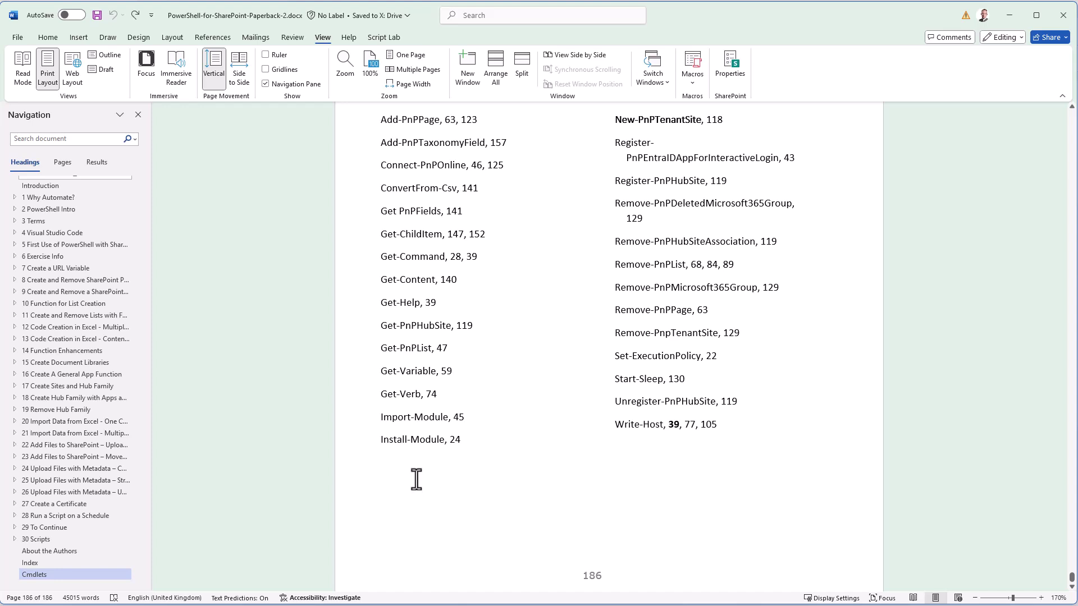
- Type 'Operators', apply the Heading style to it, and start a new line below it
{"action": "type", "text": "Operators"}
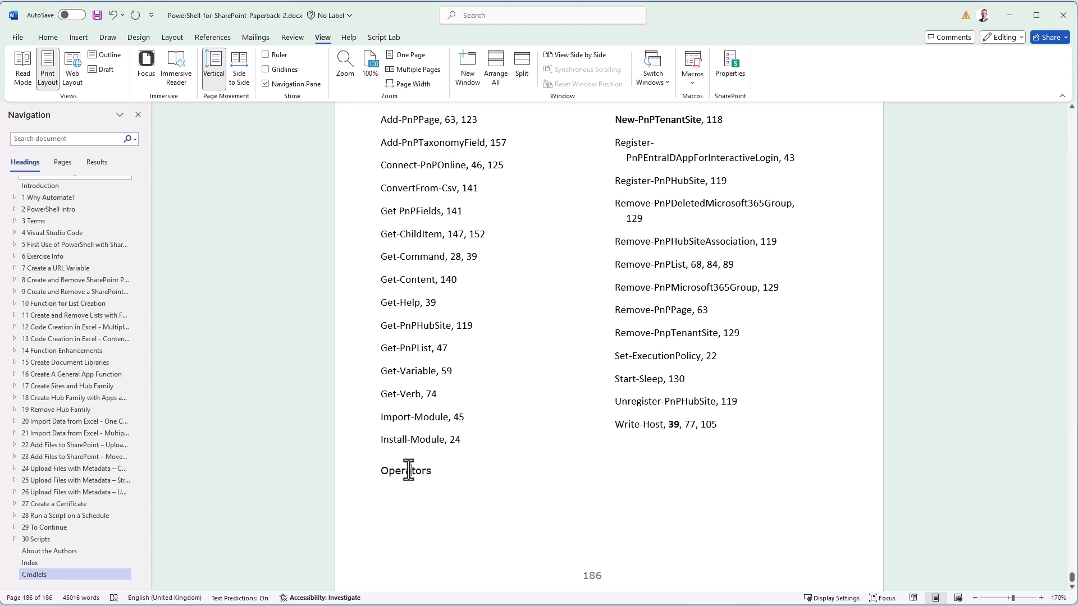
{"action": "double_click", "coordinate": [408, 471]}
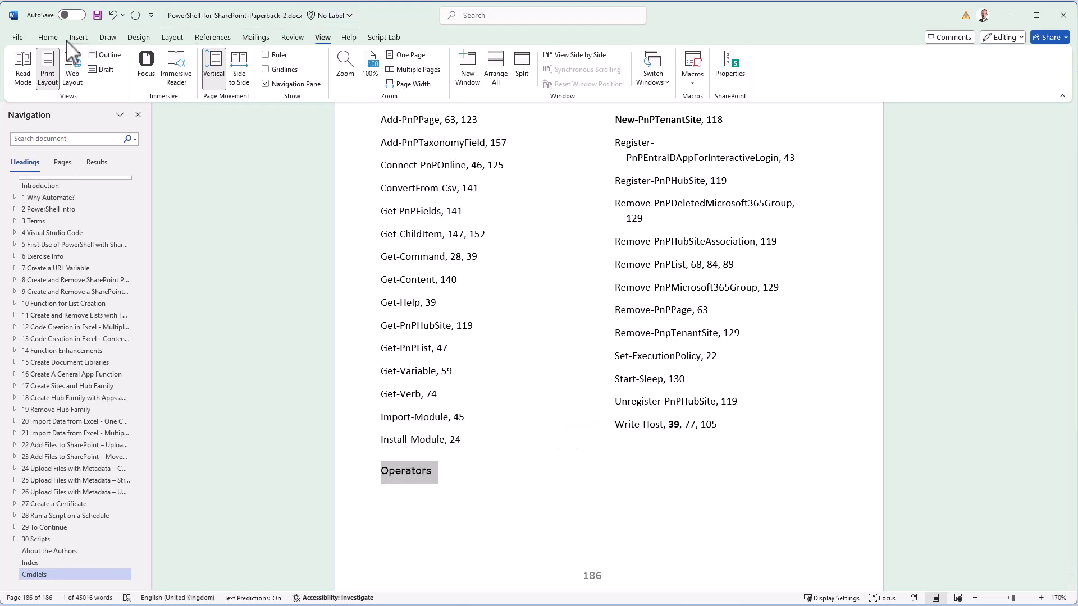
{"action": "left_click", "coordinate": [44, 37]}
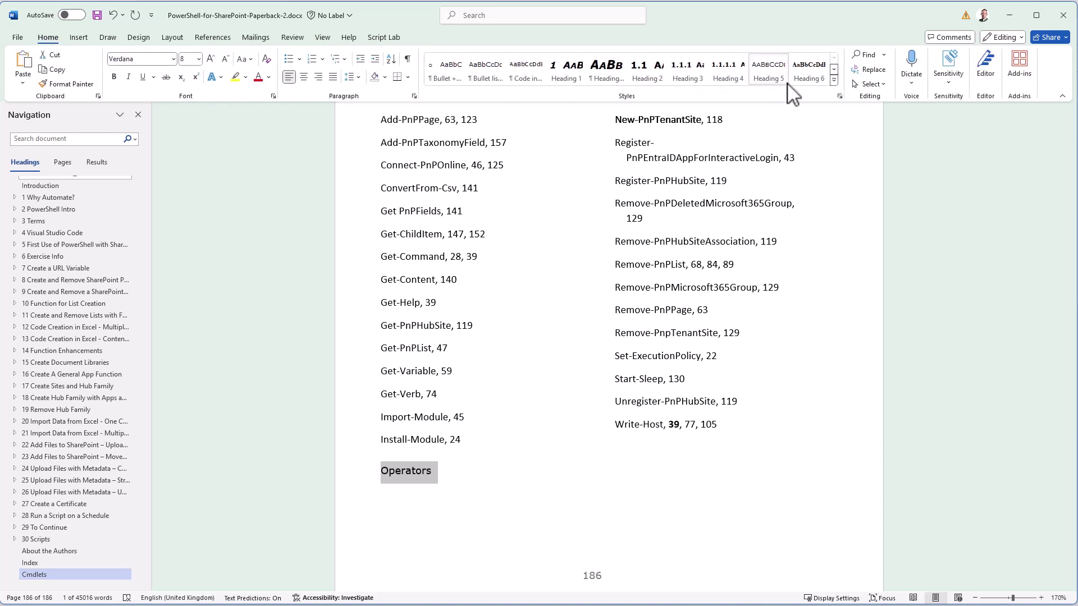
{"action": "left_click", "coordinate": [838, 93]}
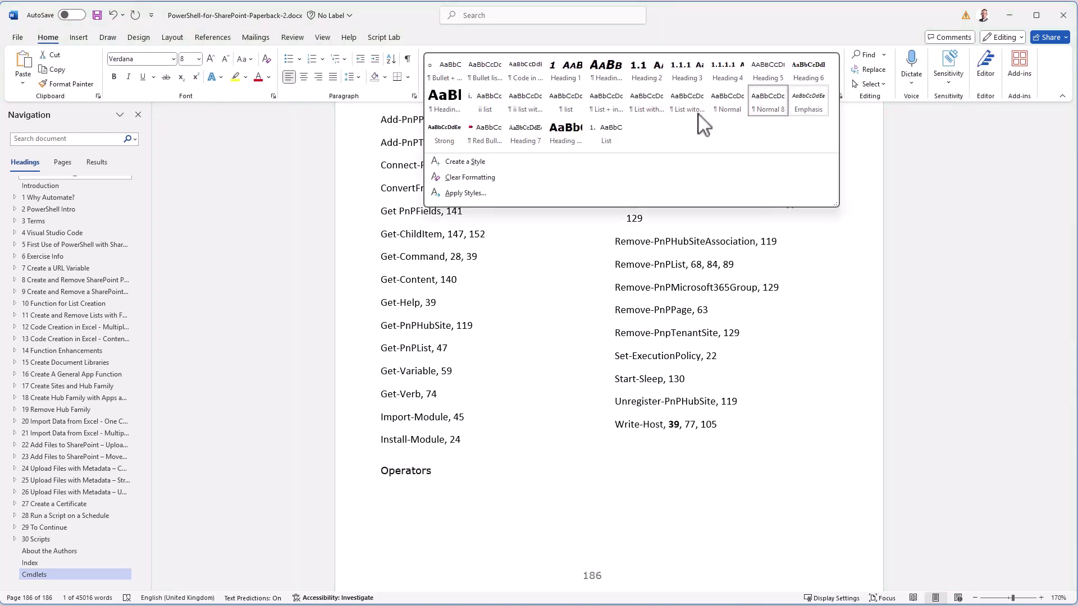
{"action": "left_click", "coordinate": [564, 134]}
{"action": "left_click", "coordinate": [522, 492]}
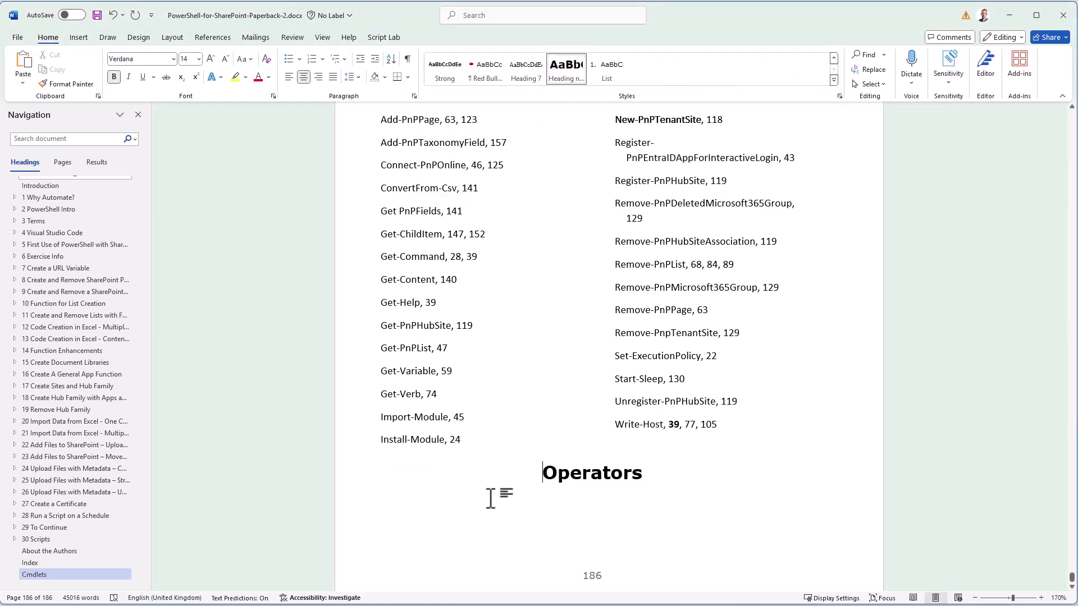
{"action": "left_click", "coordinate": [646, 474]}
{"action": "key", "text": "Return"}
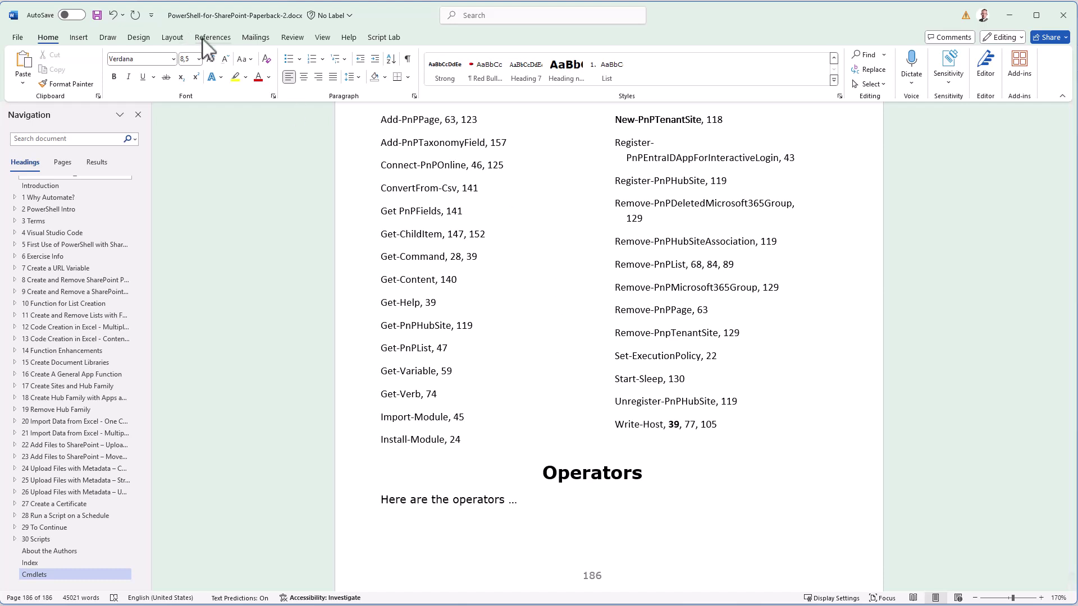
- Open the References Insert Index dialog and cancel it without inserting anything
{"action": "left_click", "coordinate": [224, 38]}
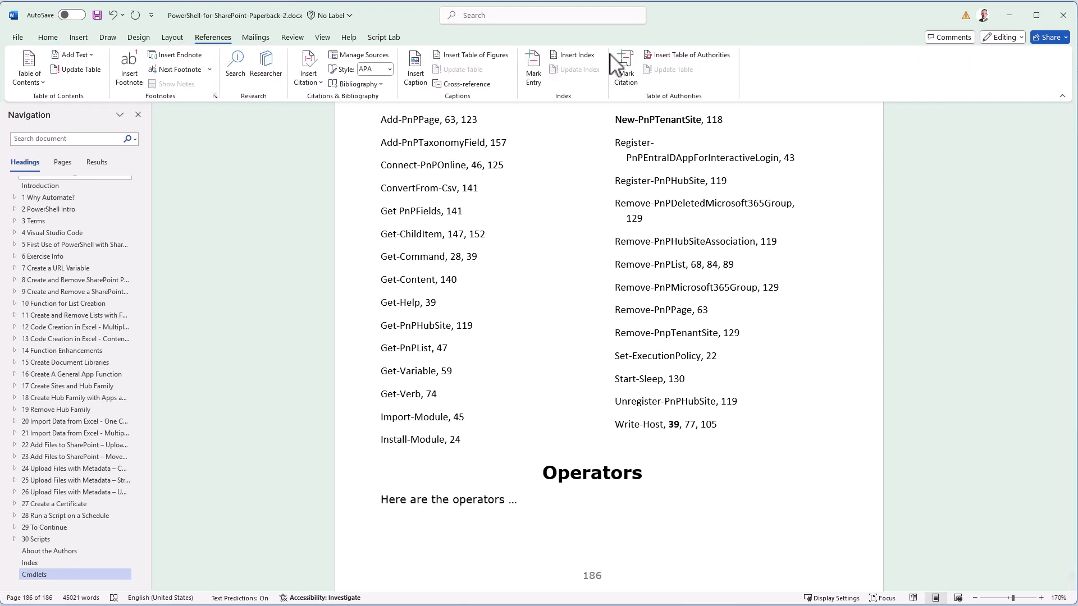
{"action": "left_click", "coordinate": [578, 55]}
{"action": "left_click", "coordinate": [667, 423]}
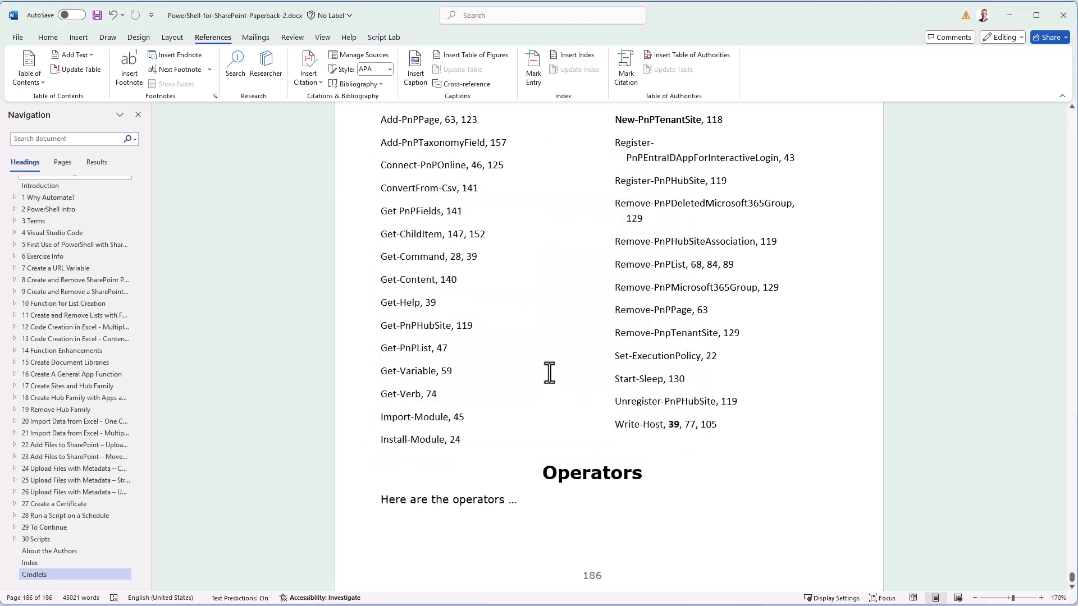
- Insert an Index field with the field code extended by the \f o switch
{"action": "left_click", "coordinate": [79, 38]}
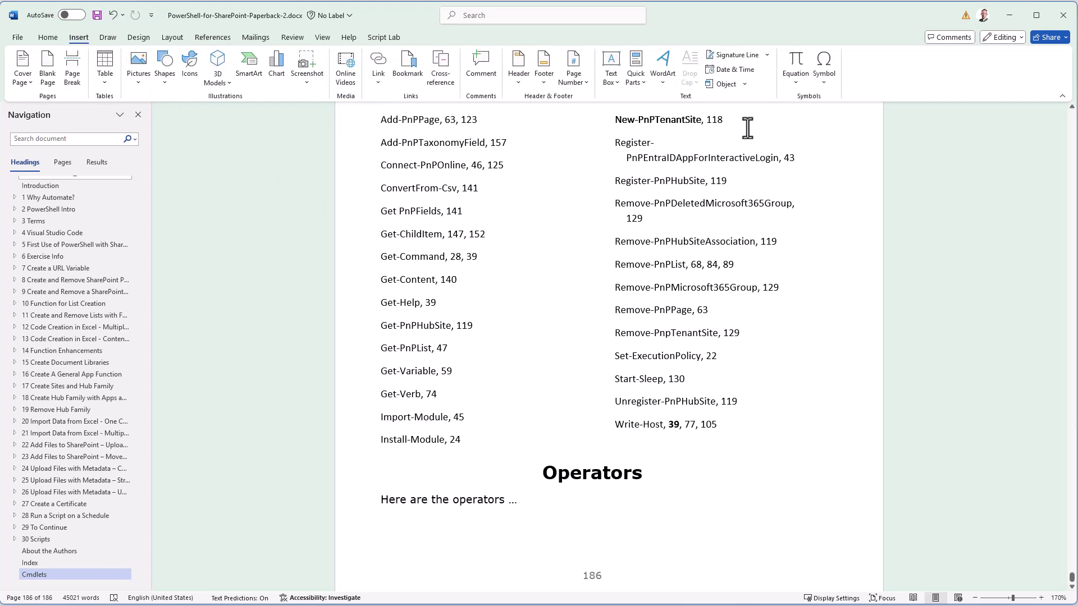
{"action": "left_click", "coordinate": [637, 79]}
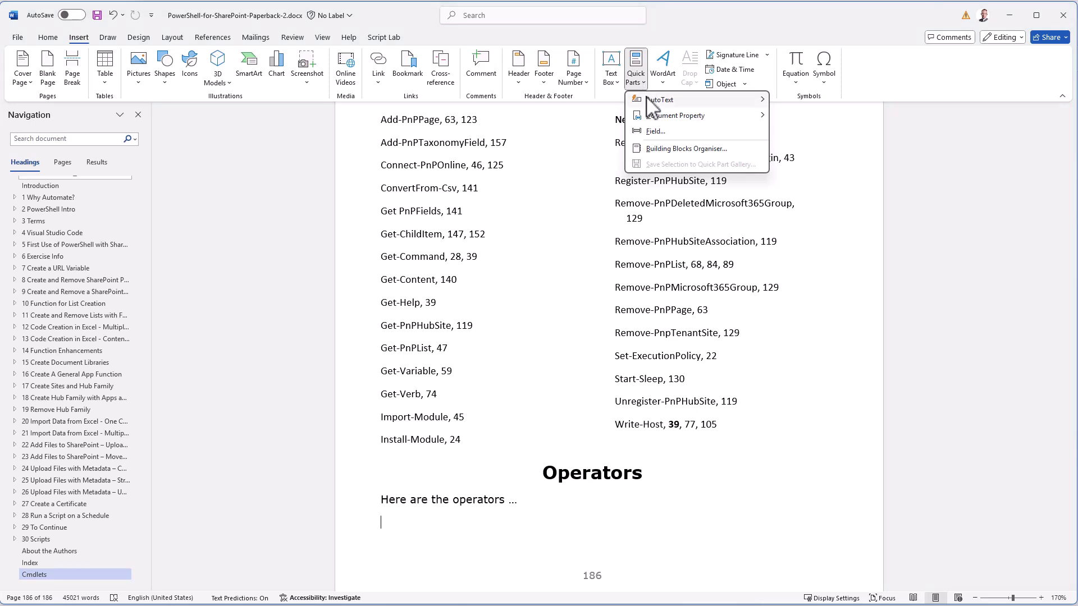
{"action": "left_click", "coordinate": [659, 131]}
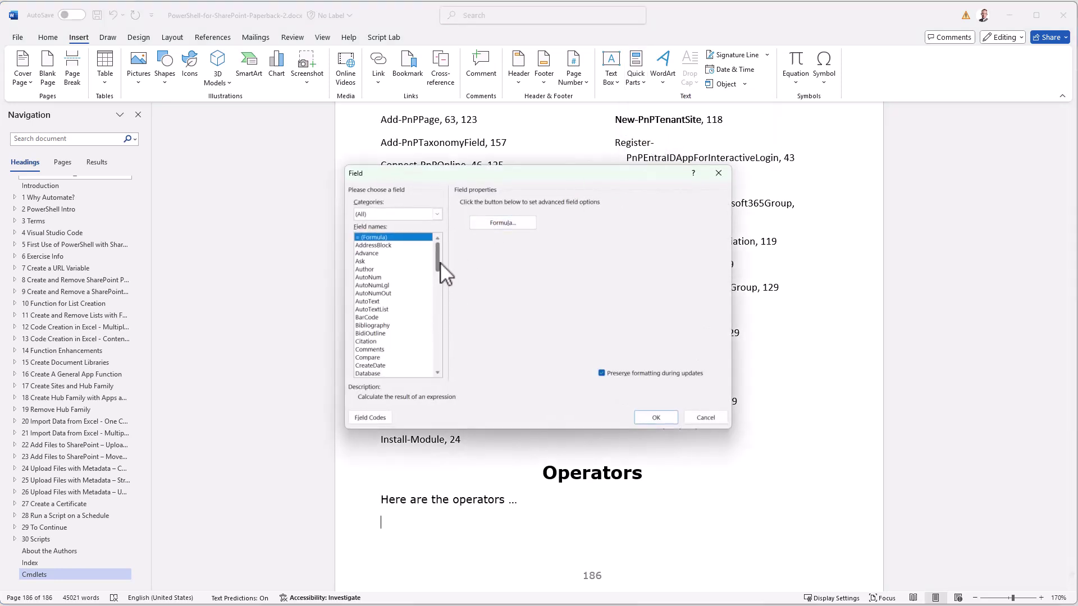
{"action": "left_click_drag", "start_coordinate": [440, 260], "coordinate": [437, 287]}
{"action": "scroll", "coordinate": [437, 289], "scroll_direction": "down", "scroll_amount": 3}
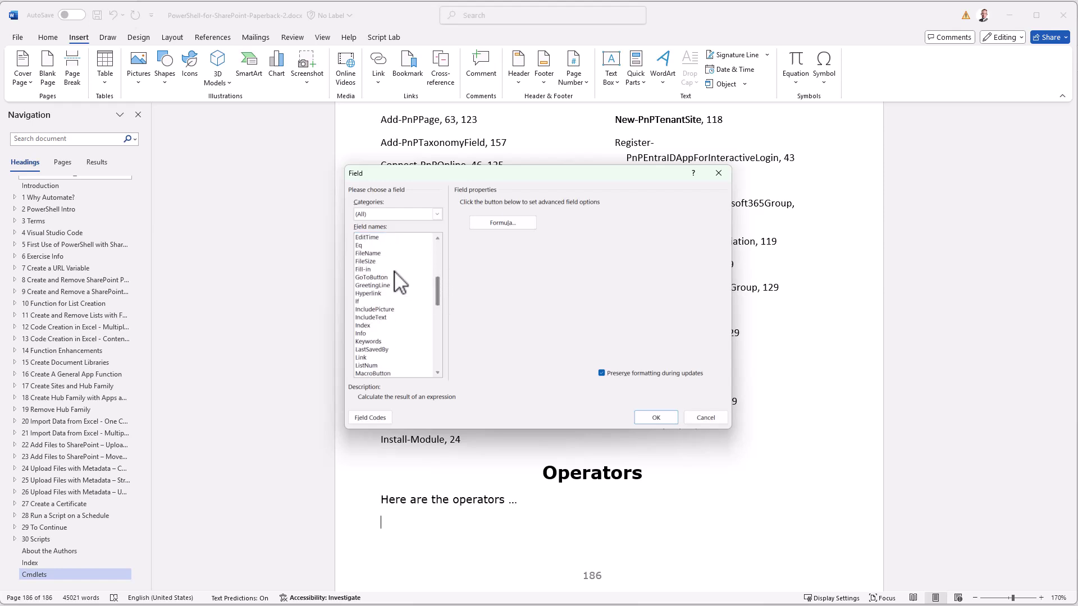
{"action": "left_click", "coordinate": [370, 277]}
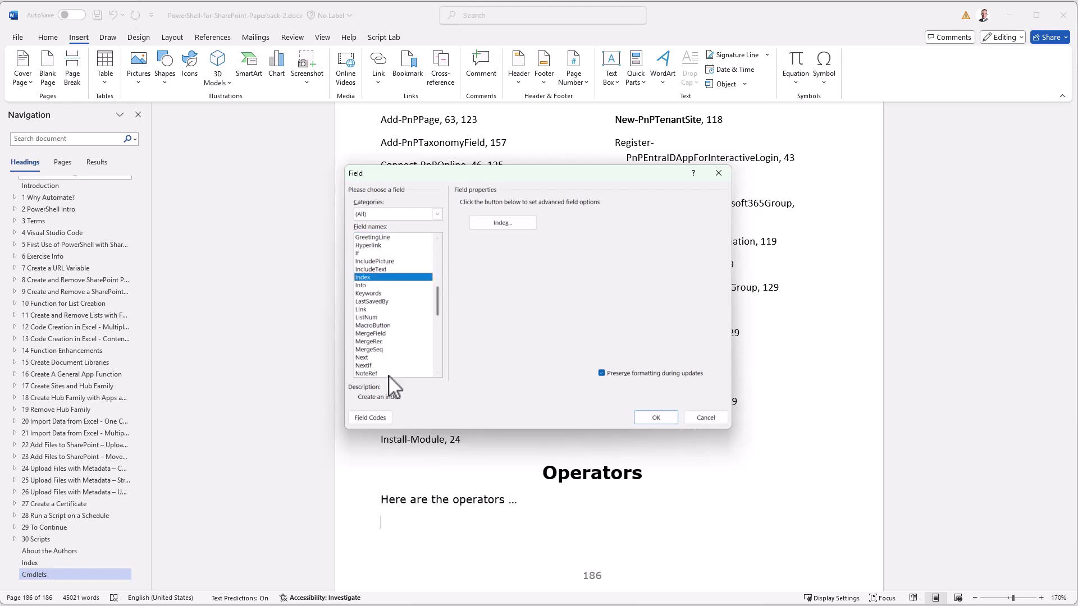
{"action": "left_click", "coordinate": [379, 416]}
{"action": "left_click", "coordinate": [522, 214]}
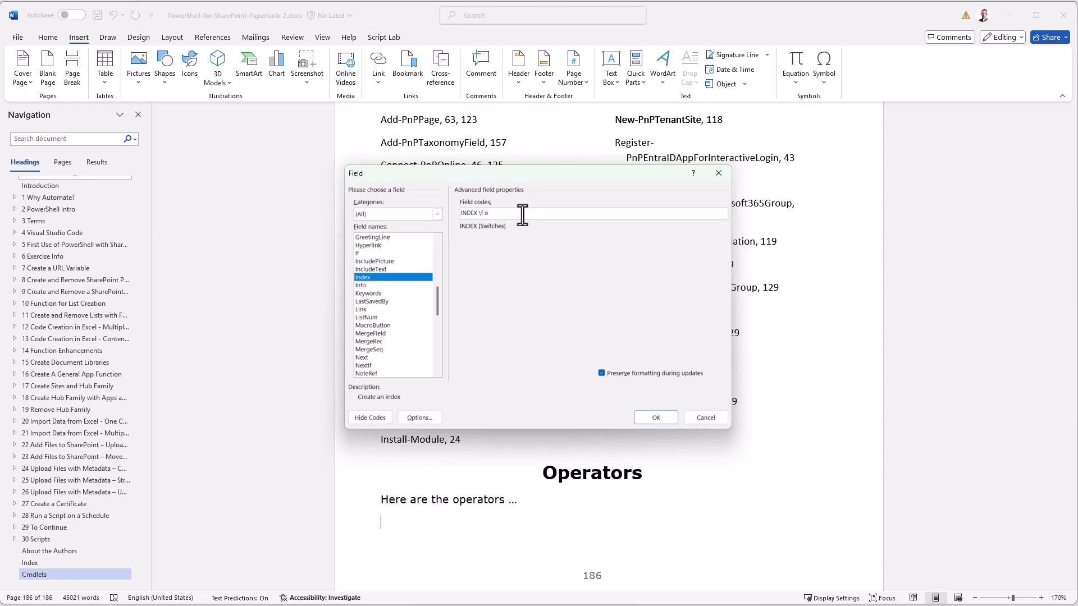
{"action": "left_click", "coordinate": [656, 418]}
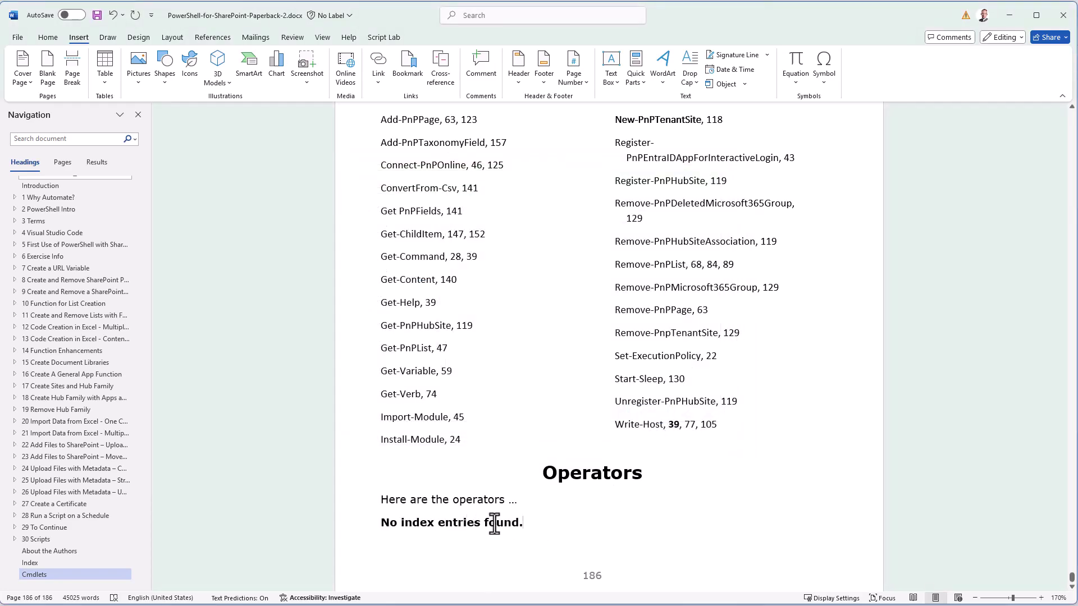
- Add an empty paragraph after the operators intro line and insert a continuous section break
{"action": "left_click", "coordinate": [531, 502]}
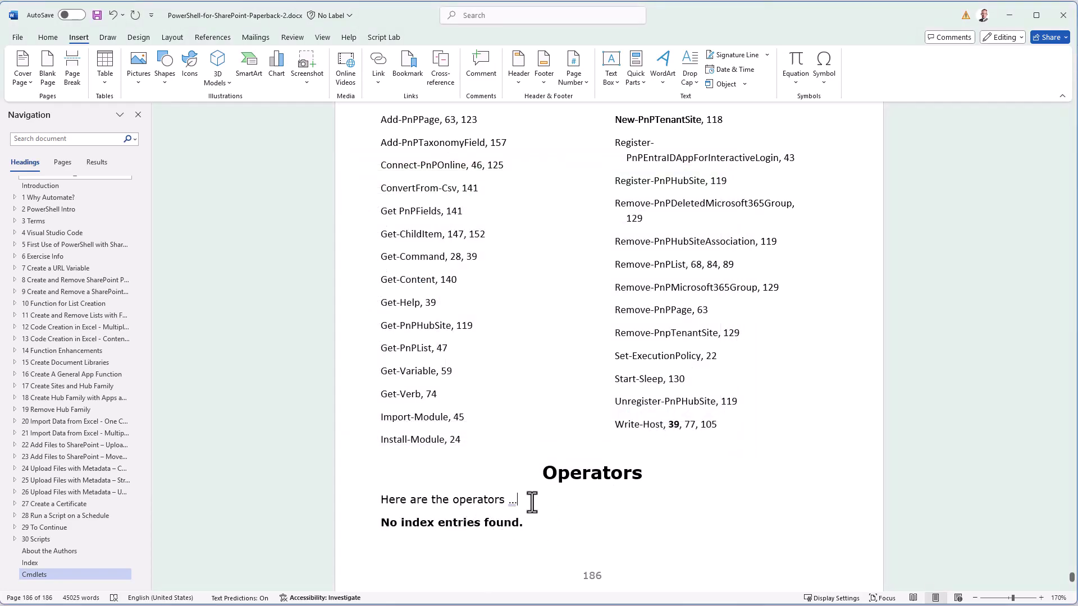
{"action": "key", "text": "Return"}
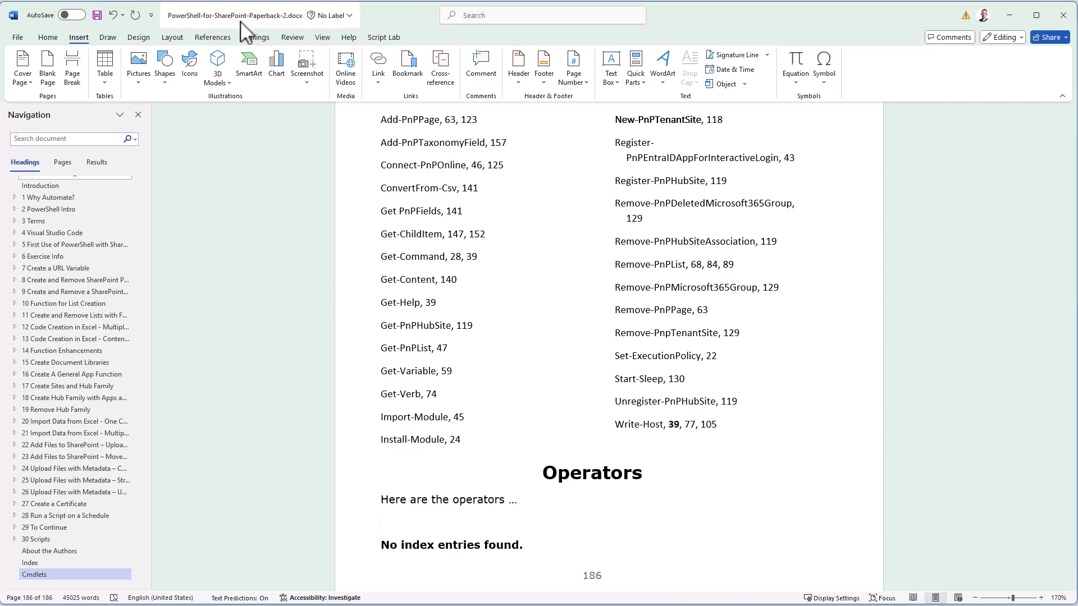
{"action": "left_click", "coordinate": [172, 37]}
{"action": "left_click", "coordinate": [154, 55]}
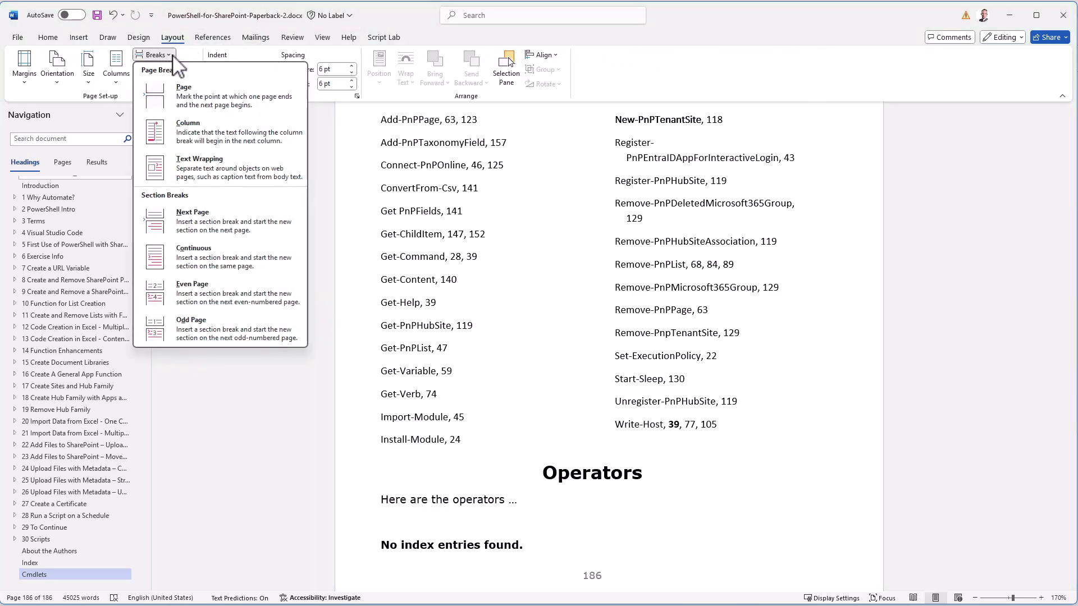
{"action": "left_click", "coordinate": [222, 267]}
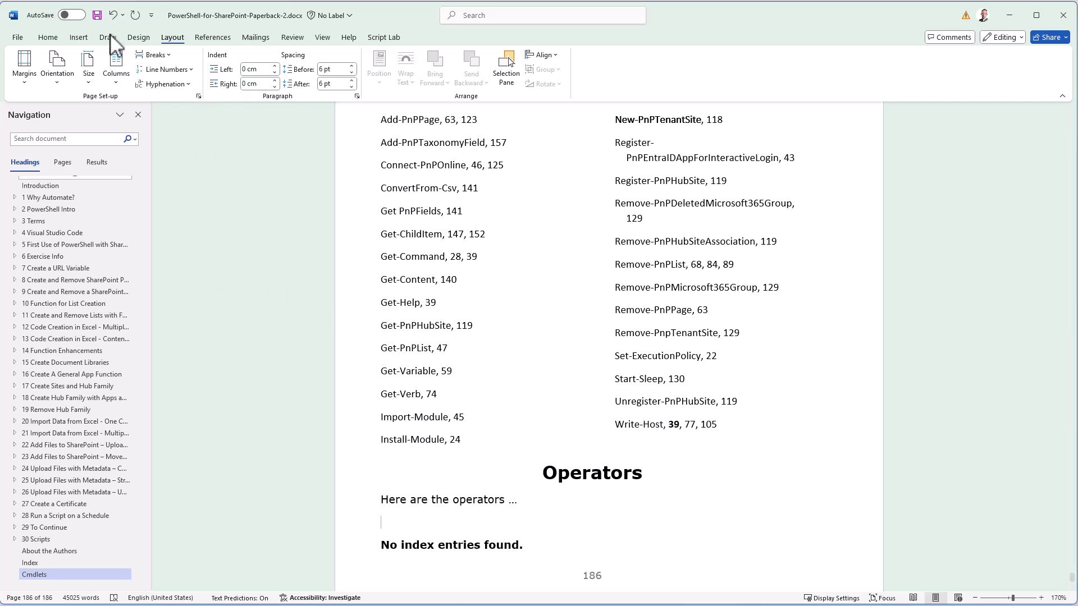
{"action": "left_click", "coordinate": [48, 39]}
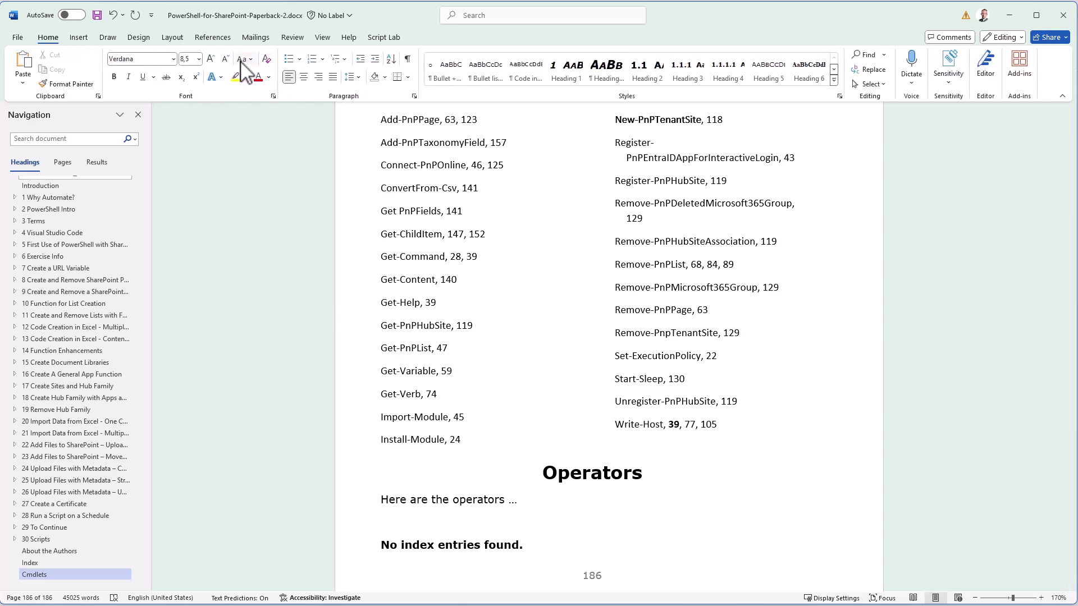
- Turn on formatting marks and set the Operators section to two columns
{"action": "left_click", "coordinate": [407, 59]}
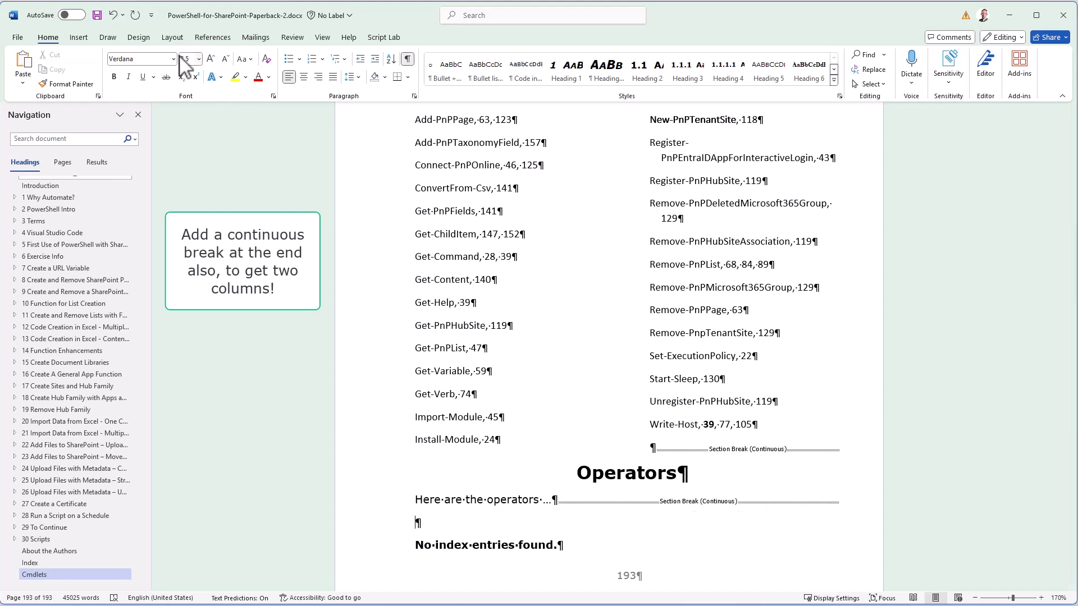
{"action": "left_click", "coordinate": [172, 38]}
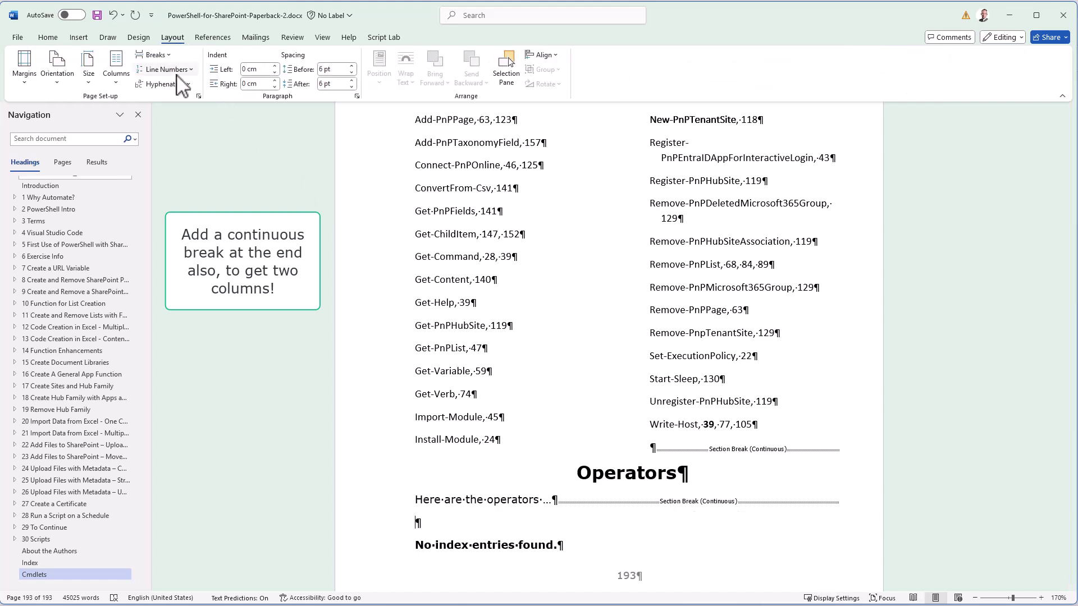
{"action": "left_click", "coordinate": [116, 71]}
{"action": "left_click", "coordinate": [144, 145]}
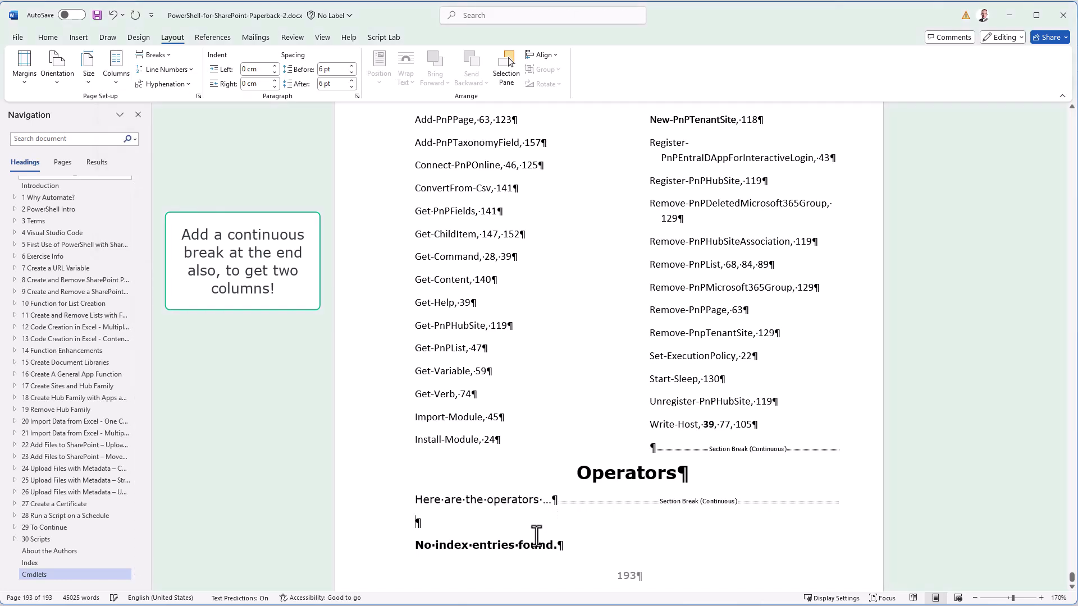
- Place the insertion point inside the Operators index field below the heading
{"action": "scroll", "coordinate": [538, 555], "scroll_direction": "down", "scroll_amount": 1}
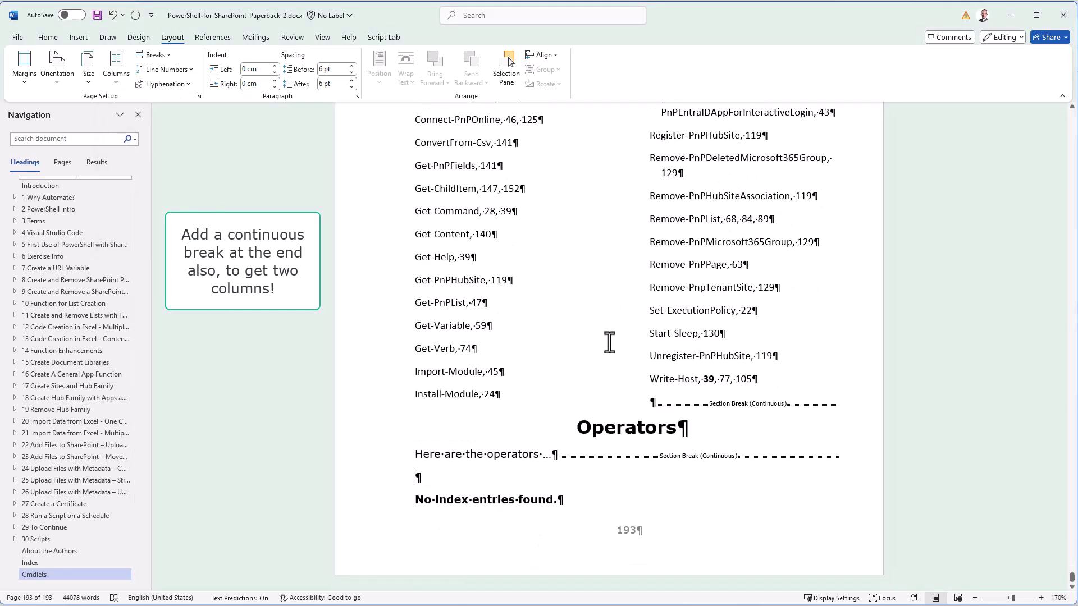
{"action": "left_click", "coordinate": [458, 482]}
{"action": "left_click", "coordinate": [454, 484]}
{"action": "left_click", "coordinate": [517, 502]}
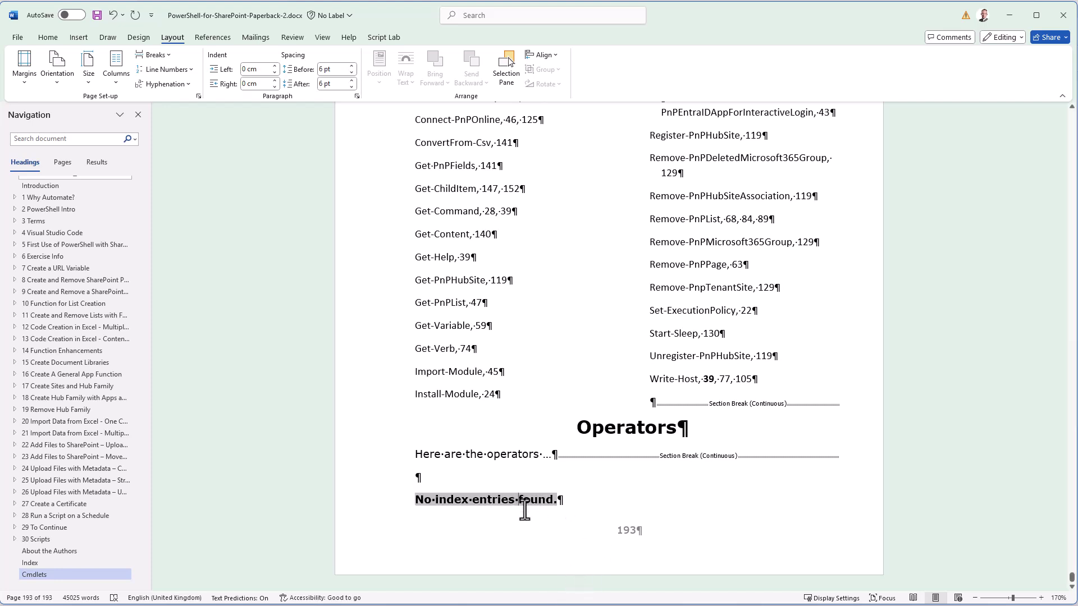
{"action": "left_click", "coordinate": [587, 509]}
{"action": "left_click", "coordinate": [521, 505]}
- Search the document for 'operator' and jump to section 7.2.2.1 Assignment Operators
{"action": "left_click", "coordinate": [51, 140]}
{"action": "type", "text": "ope"}
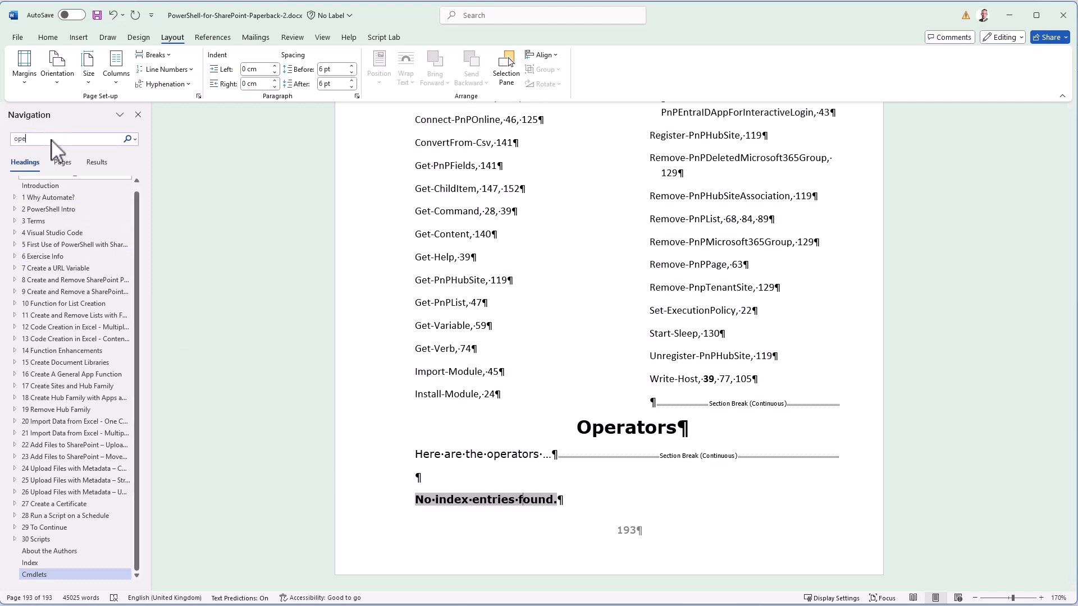
{"action": "type", "text": "nator"}
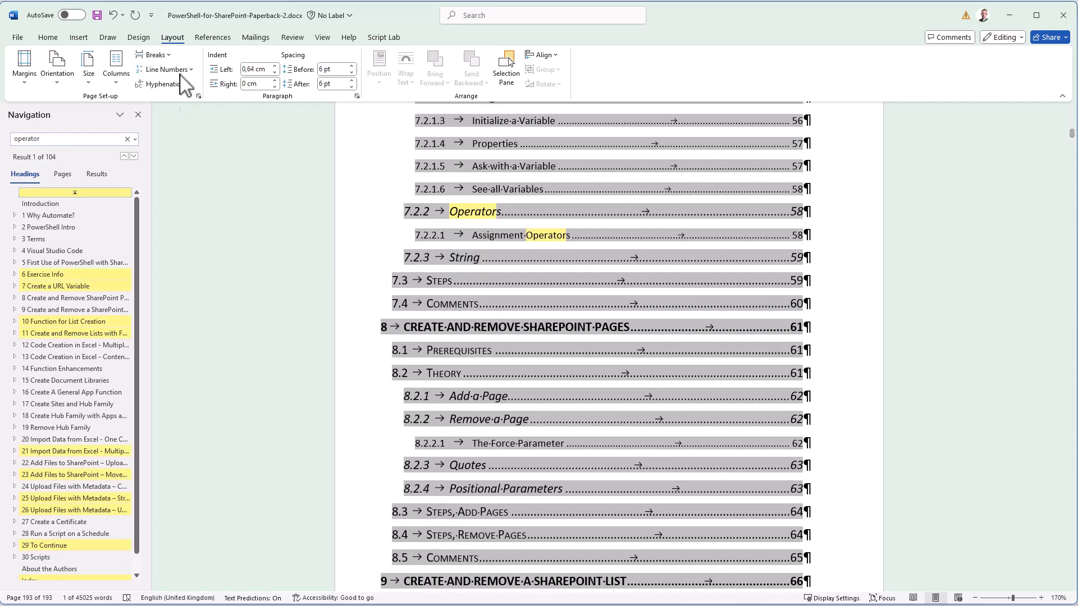
{"action": "left_click", "coordinate": [63, 286]}
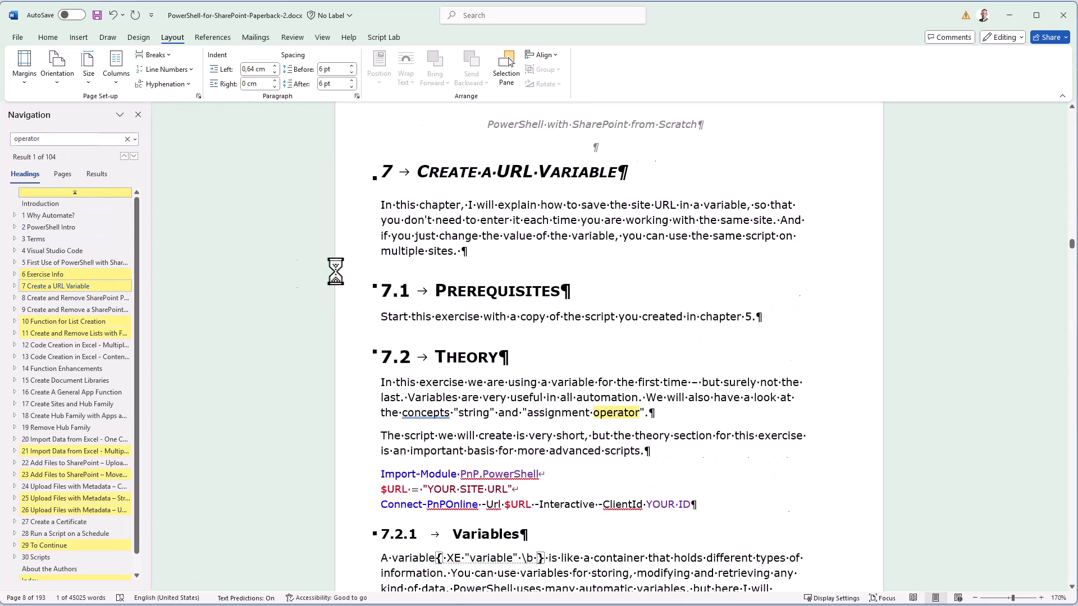
- Select the word 'assignment' and mark it as an index entry
{"action": "double_click", "coordinate": [481, 194]}
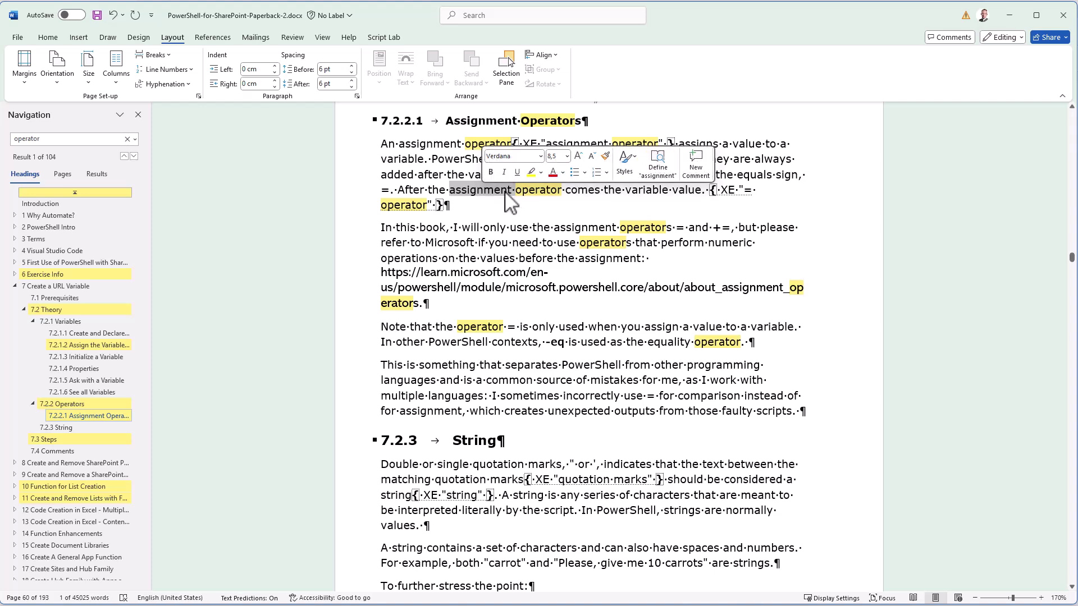
{"action": "left_click", "coordinate": [214, 38]}
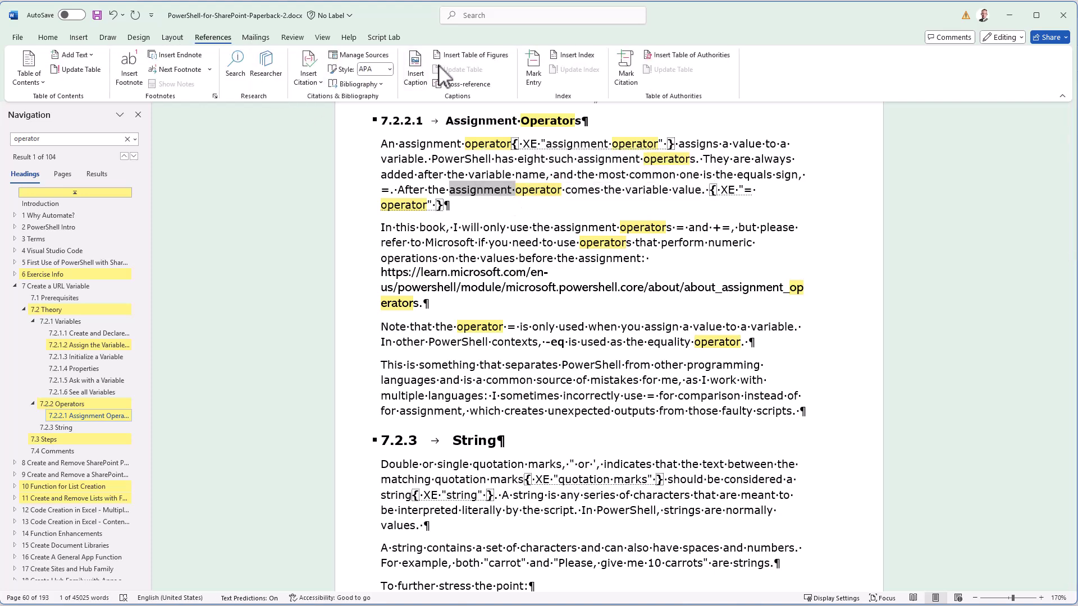
{"action": "left_click", "coordinate": [534, 72]}
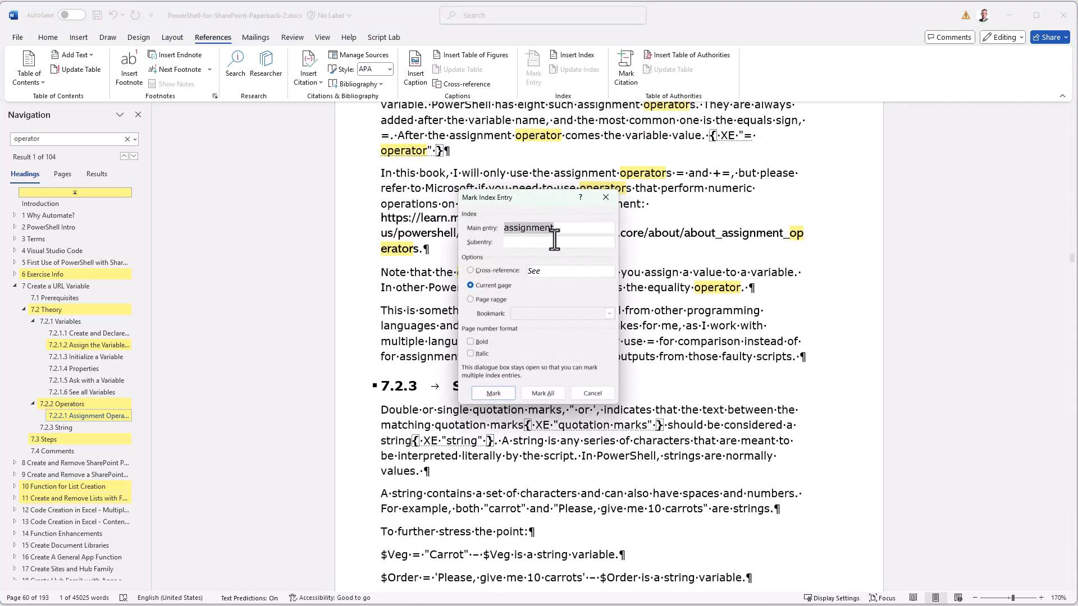
{"action": "left_click", "coordinate": [508, 392]}
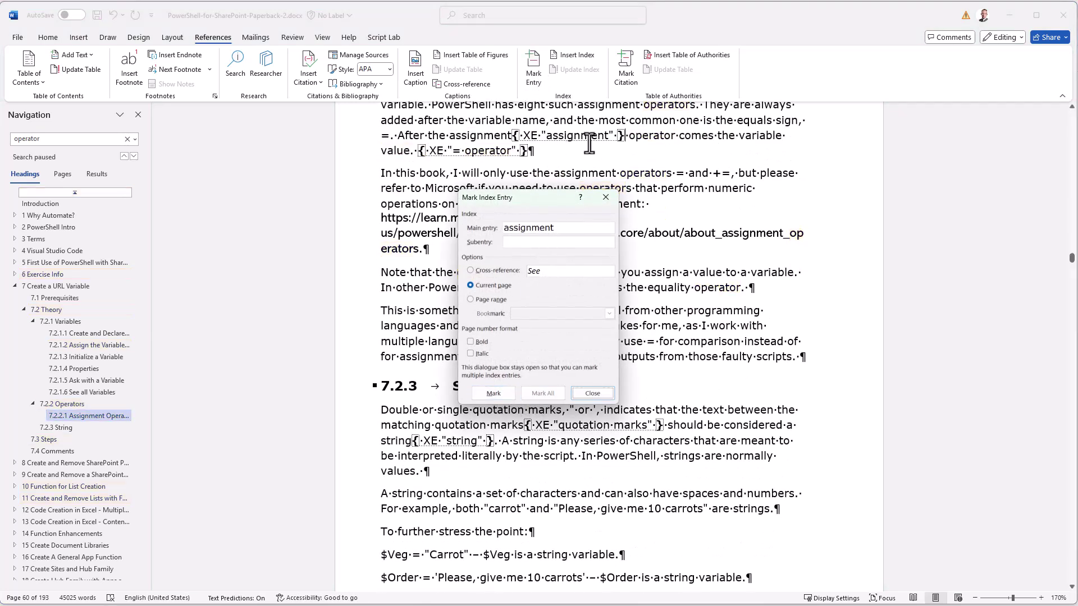
{"action": "left_click", "coordinate": [48, 38]}
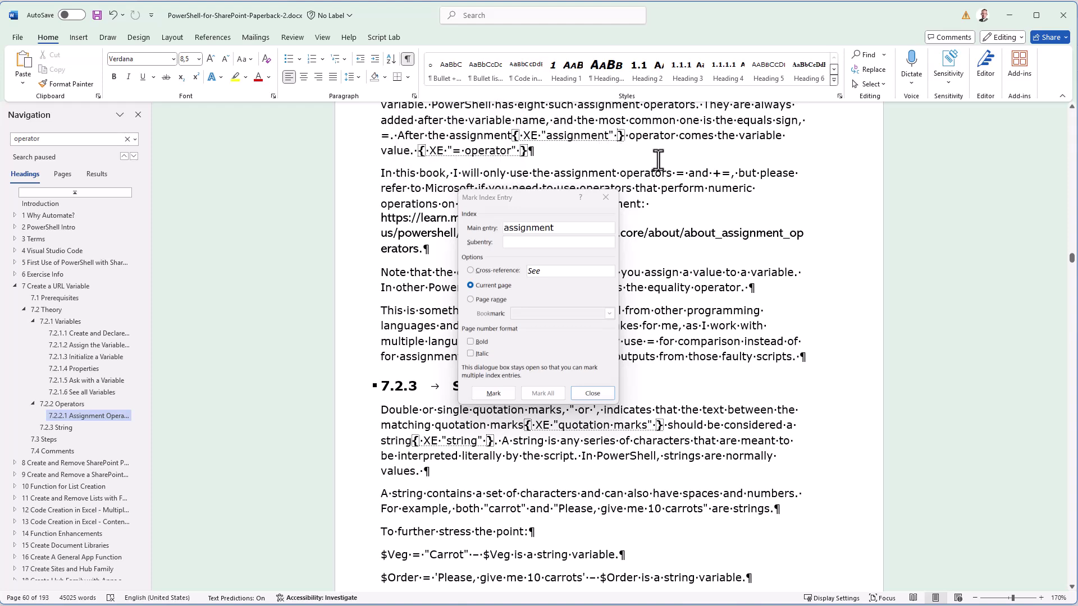
- Add \f "o" inside the XE "assignment" field code, correcting the closing quote
{"action": "type", "text": "\\f "}
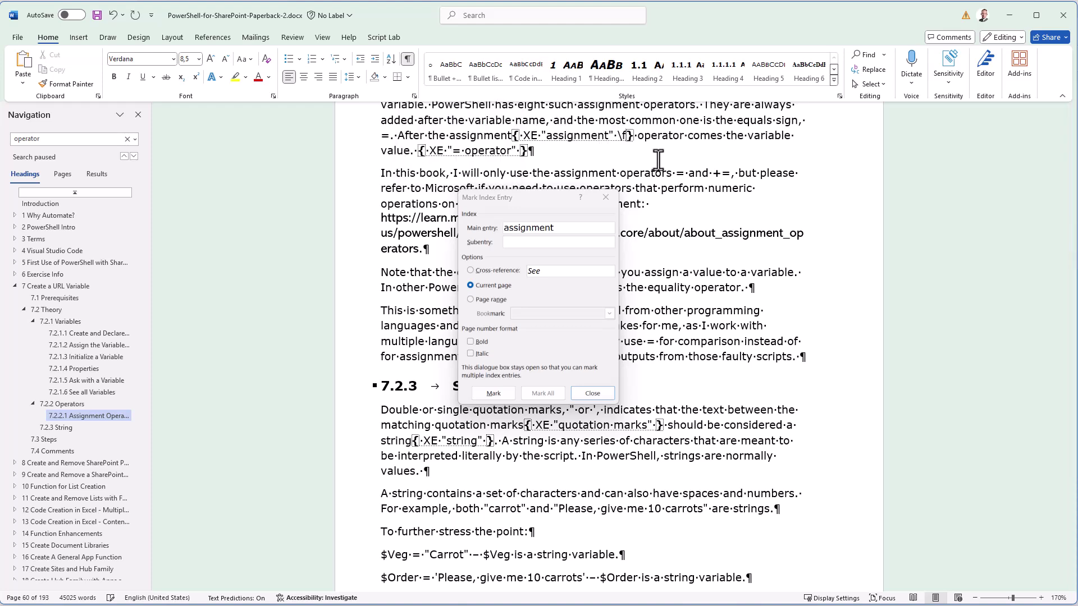
{"action": "type", "text": "\""}
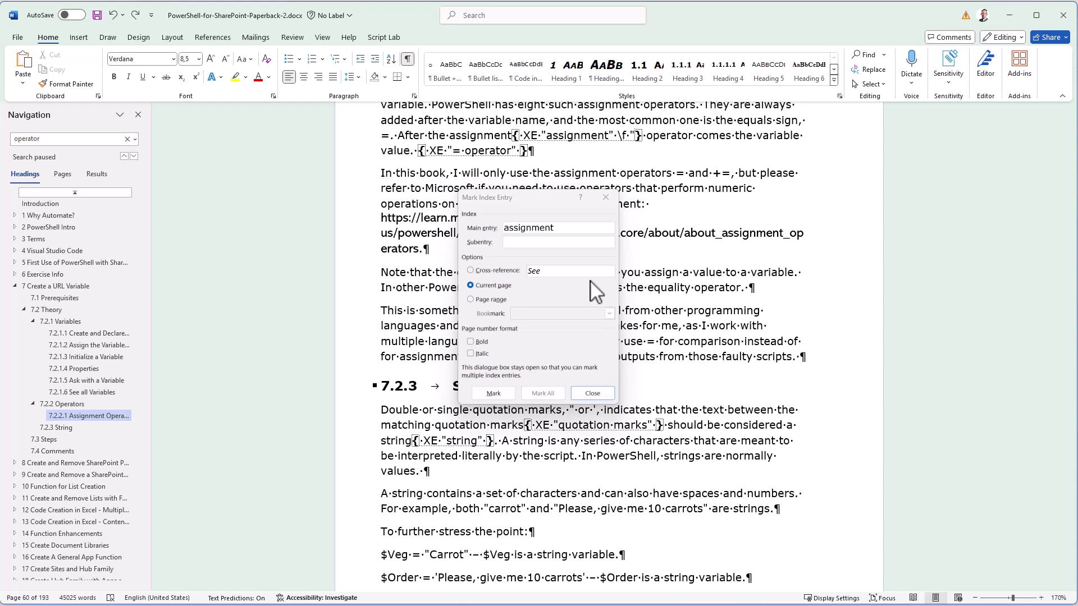
{"action": "type", "text": "o"}
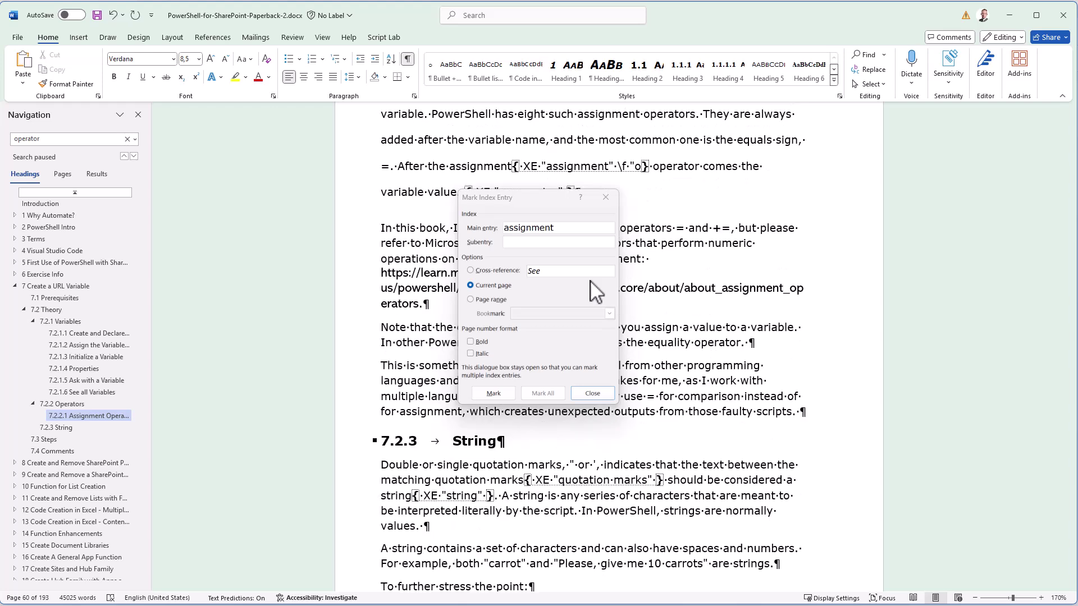
{"action": "type", "text": "\""}
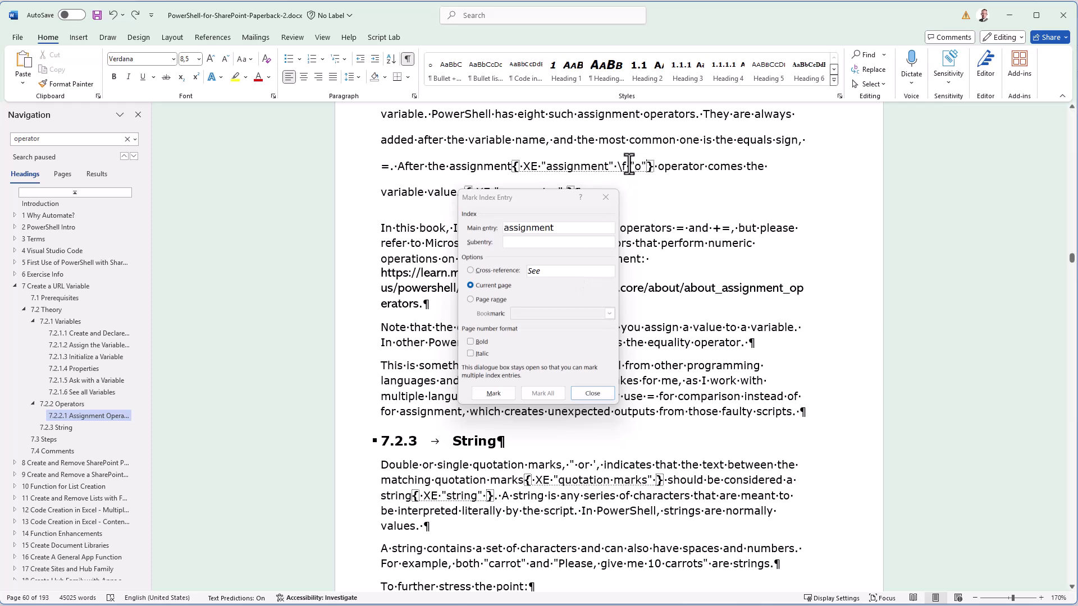
{"action": "left_click", "coordinate": [650, 166]}
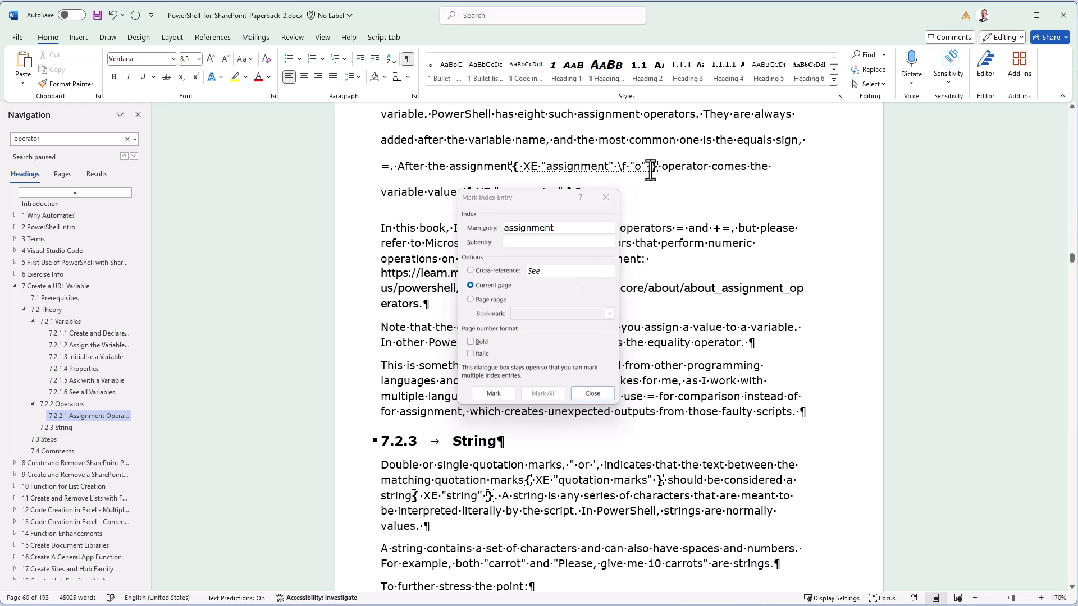
{"action": "key", "text": "BackSpace"}
{"action": "type", "text": "\""}
{"action": "left_click_drag", "start_coordinate": [649, 167], "coordinate": [616, 169]}
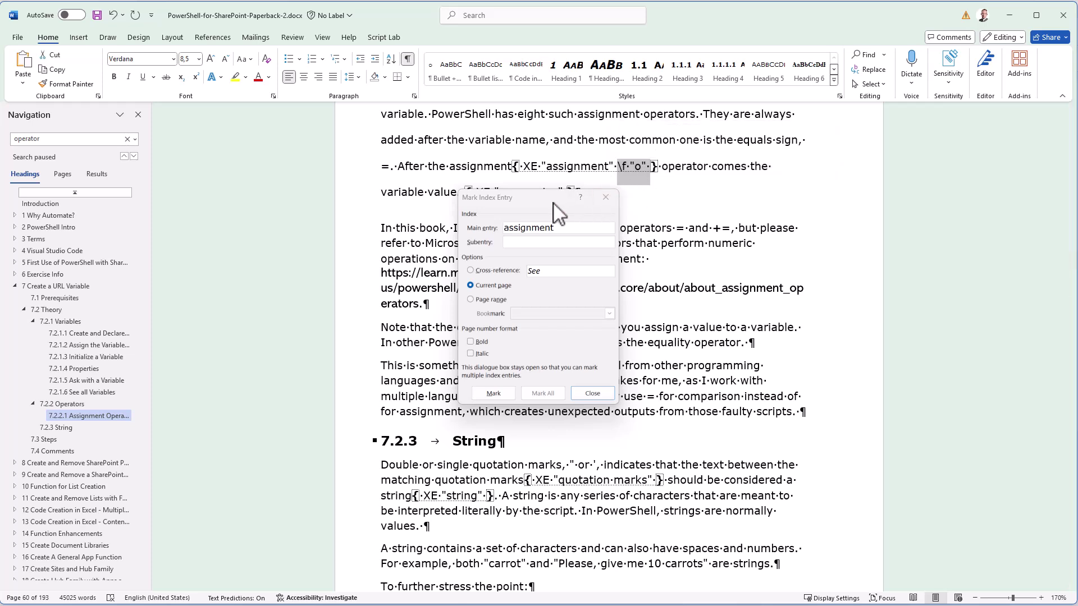
{"action": "scroll", "coordinate": [139, 450], "scroll_direction": "down", "scroll_amount": 5}
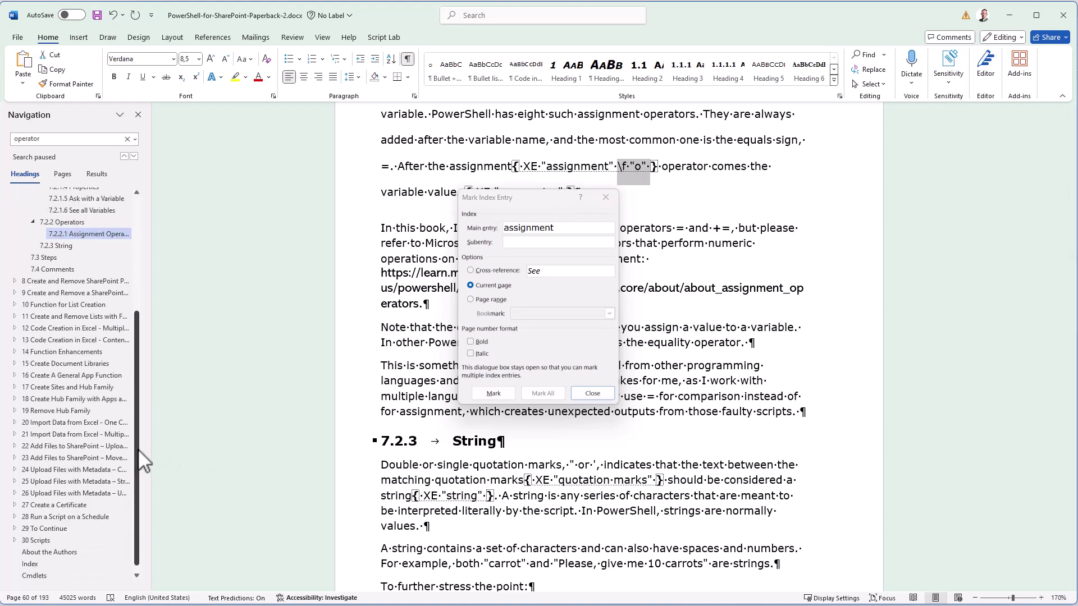
- Return to the Operators section and update the index field below the heading
{"action": "left_click", "coordinate": [47, 575]}
{"action": "scroll", "coordinate": [621, 449], "scroll_direction": "down", "scroll_amount": 3}
{"action": "left_click", "coordinate": [502, 497]}
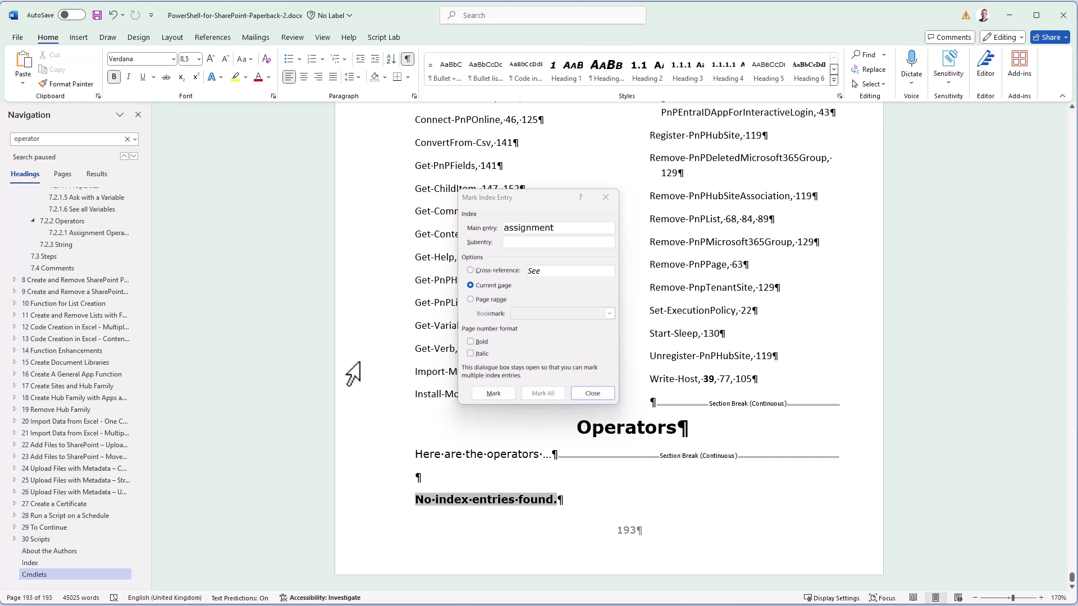
{"action": "right_click", "coordinate": [487, 498]}
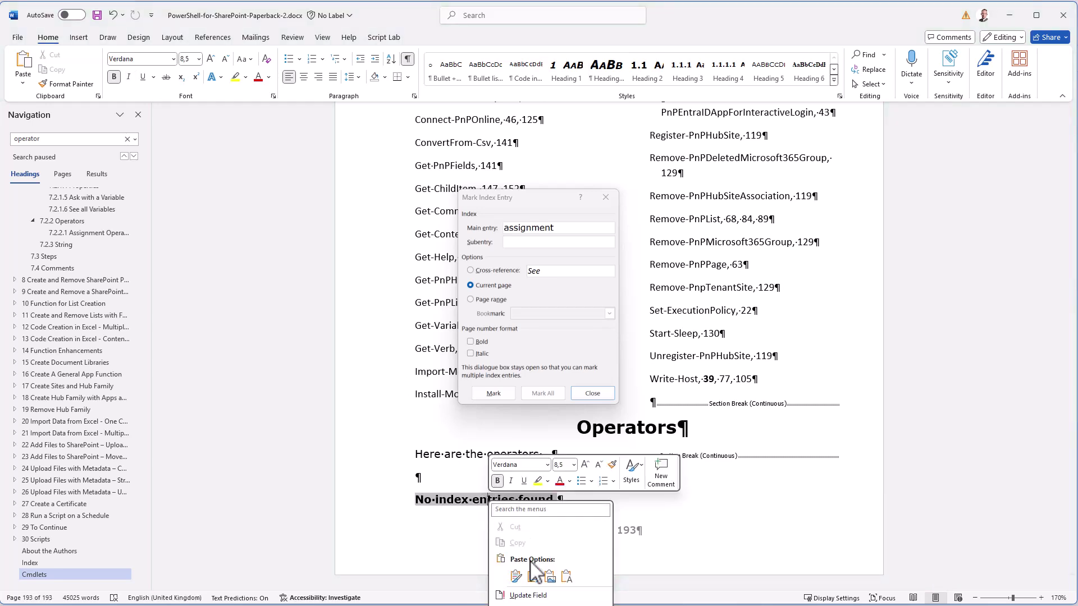
{"action": "left_click", "coordinate": [531, 596]}
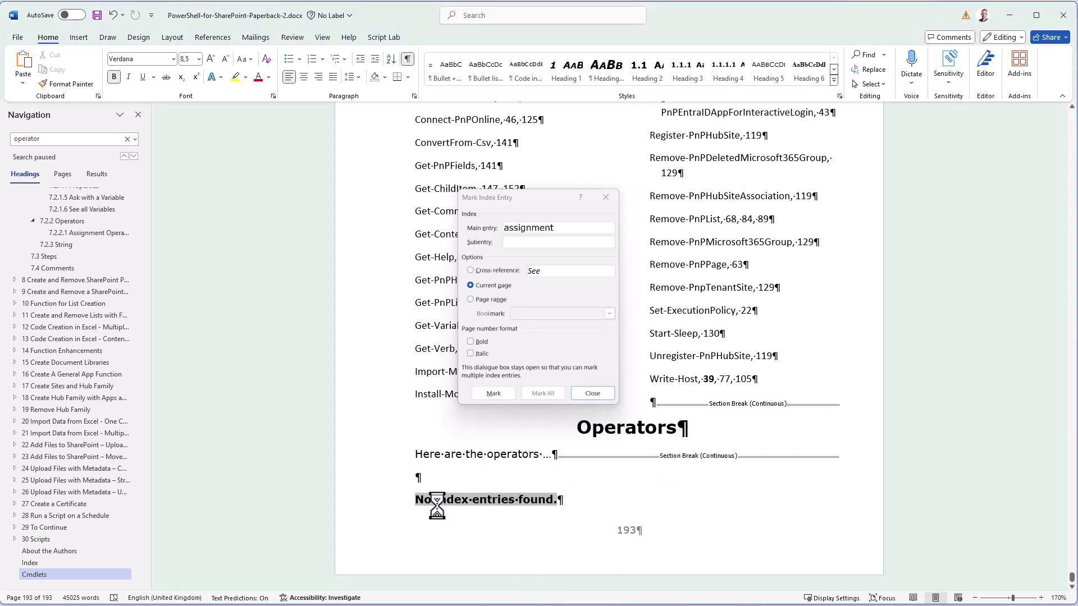